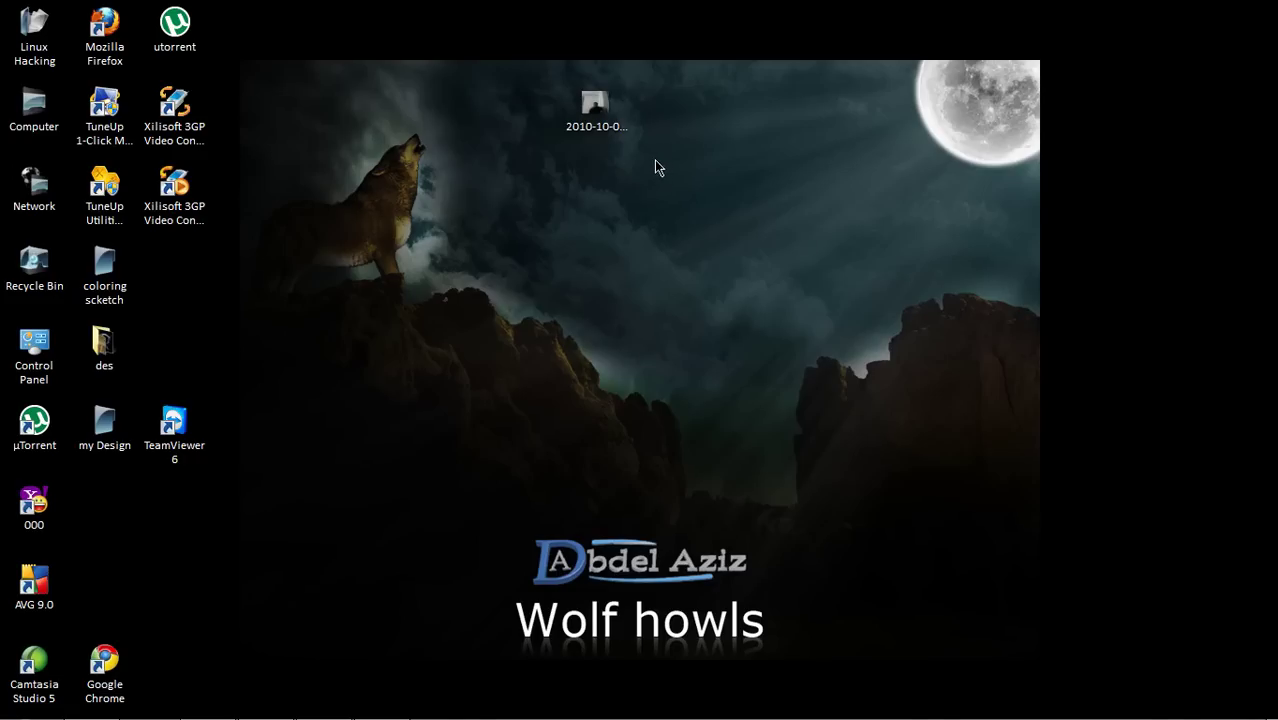
# Preview the webcam photo in the viewer, panning over the face and clothing, then close it.
pyautogui.doubleClick(600, 120)
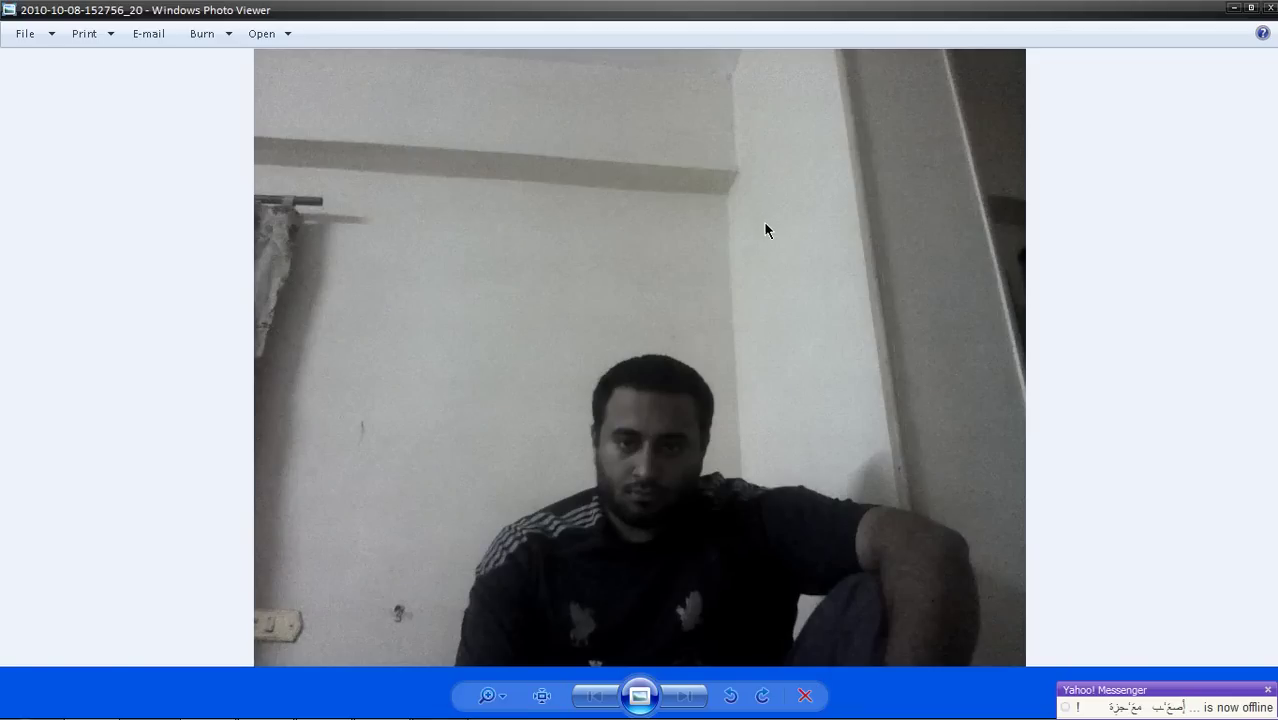
pyautogui.scroll(5, 670, 330)
pyautogui.scroll(1, 650, 315)
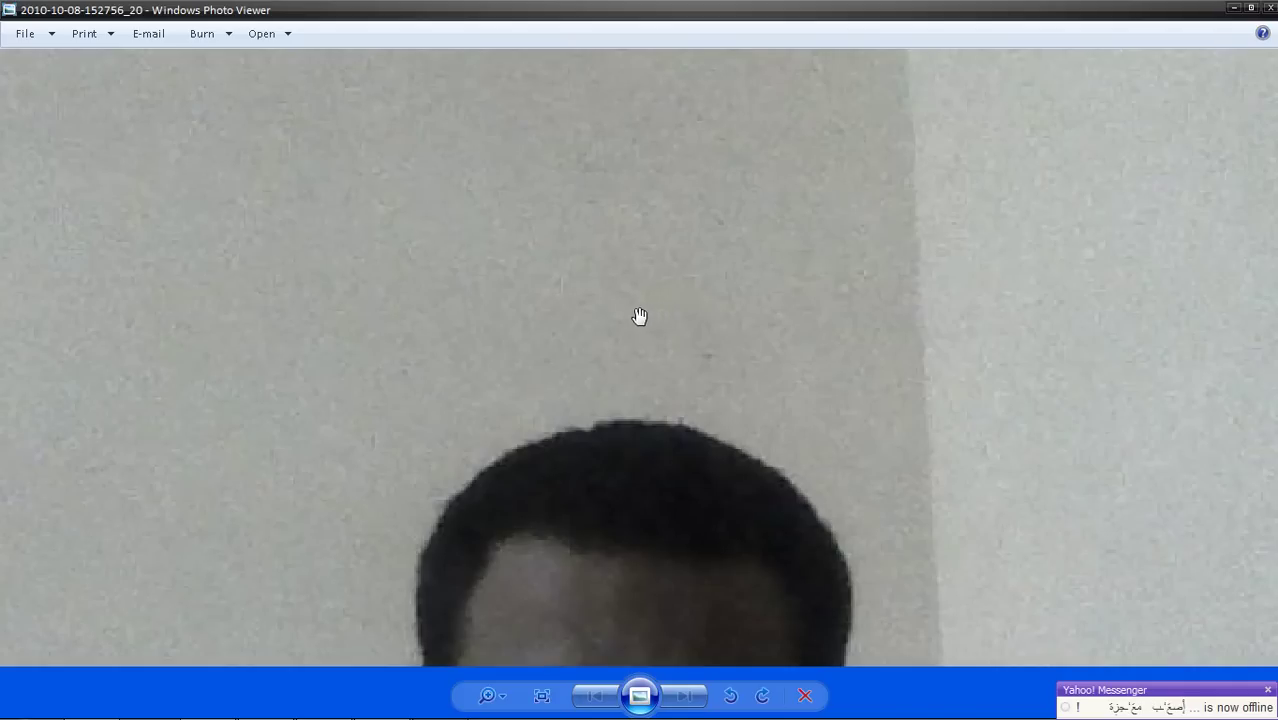
pyautogui.moveTo(638, 316); pyautogui.dragTo(875, 170)
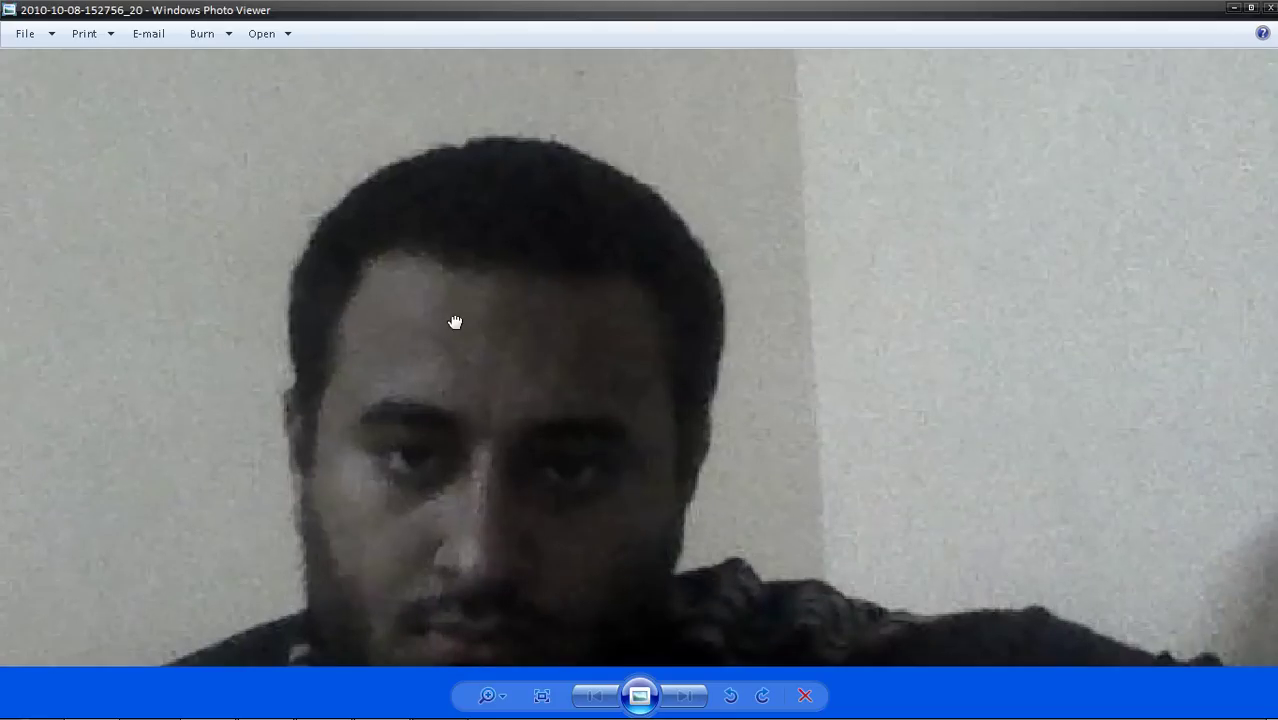
pyautogui.moveTo(455, 321)
pyautogui.mouseDown()
pyautogui.moveTo(690, 128)
pyautogui.moveTo(620, 228)
pyautogui.mouseUp()
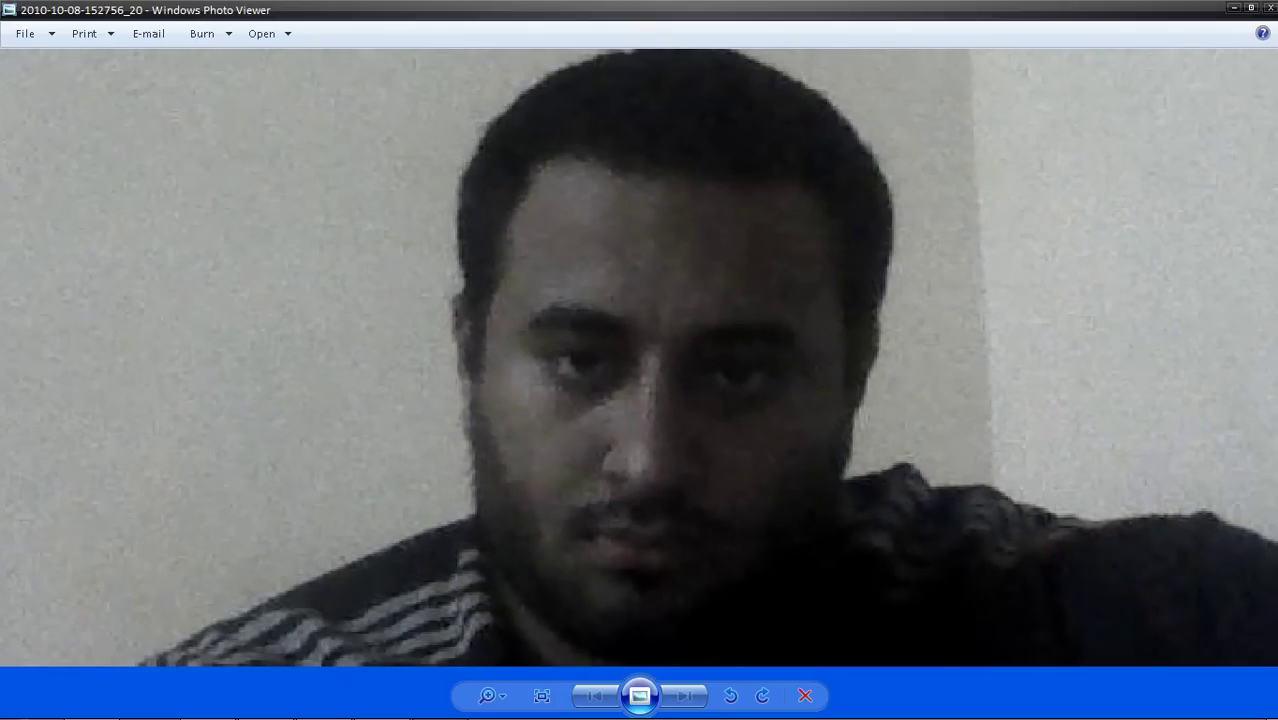
pyautogui.click(1269, 8)
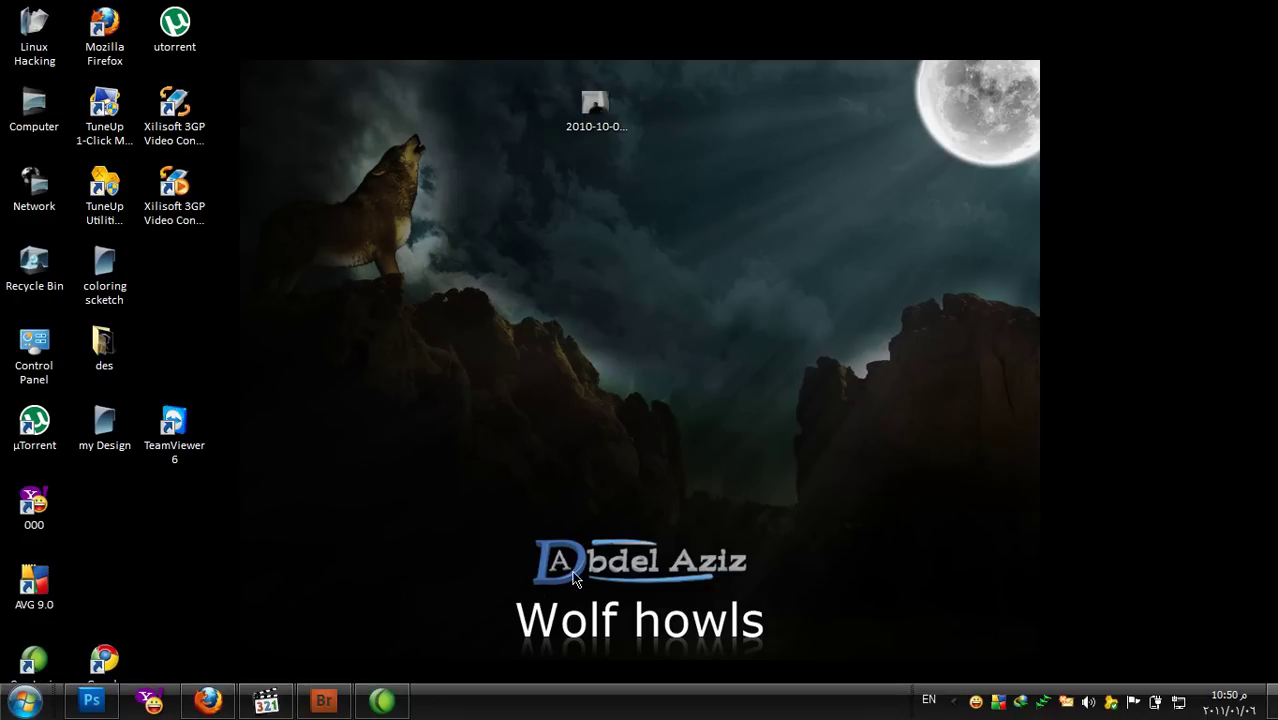
# In Bridge's Desktop folder, open the 2010-10-08 webcam JPEG in Camera Raw.
pyautogui.click(322, 702)
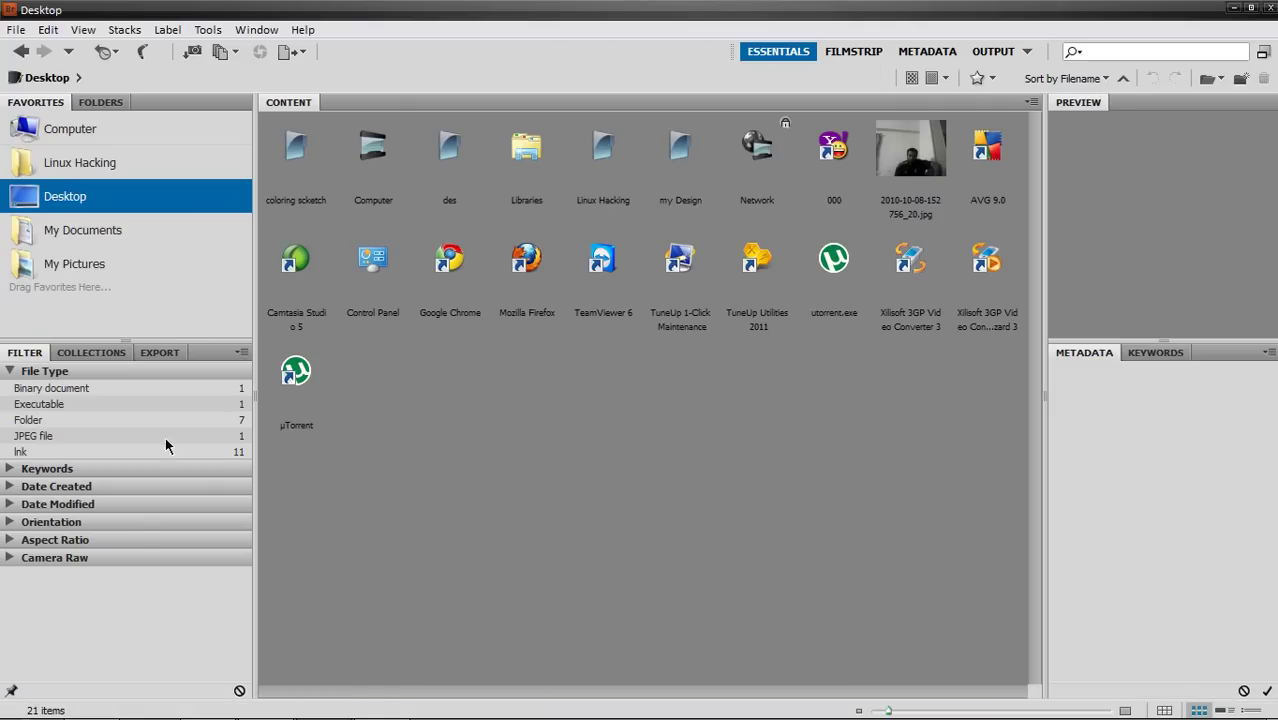
pyautogui.click(100, 712)
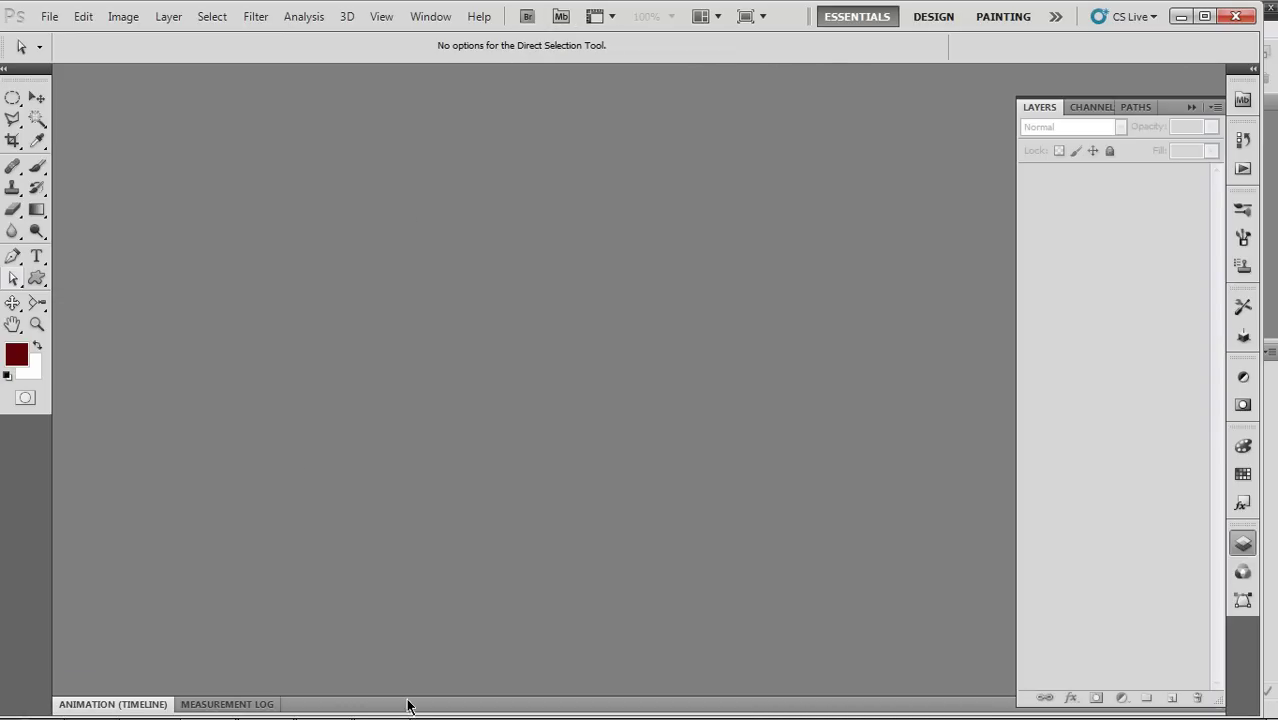
pyautogui.click(324, 712)
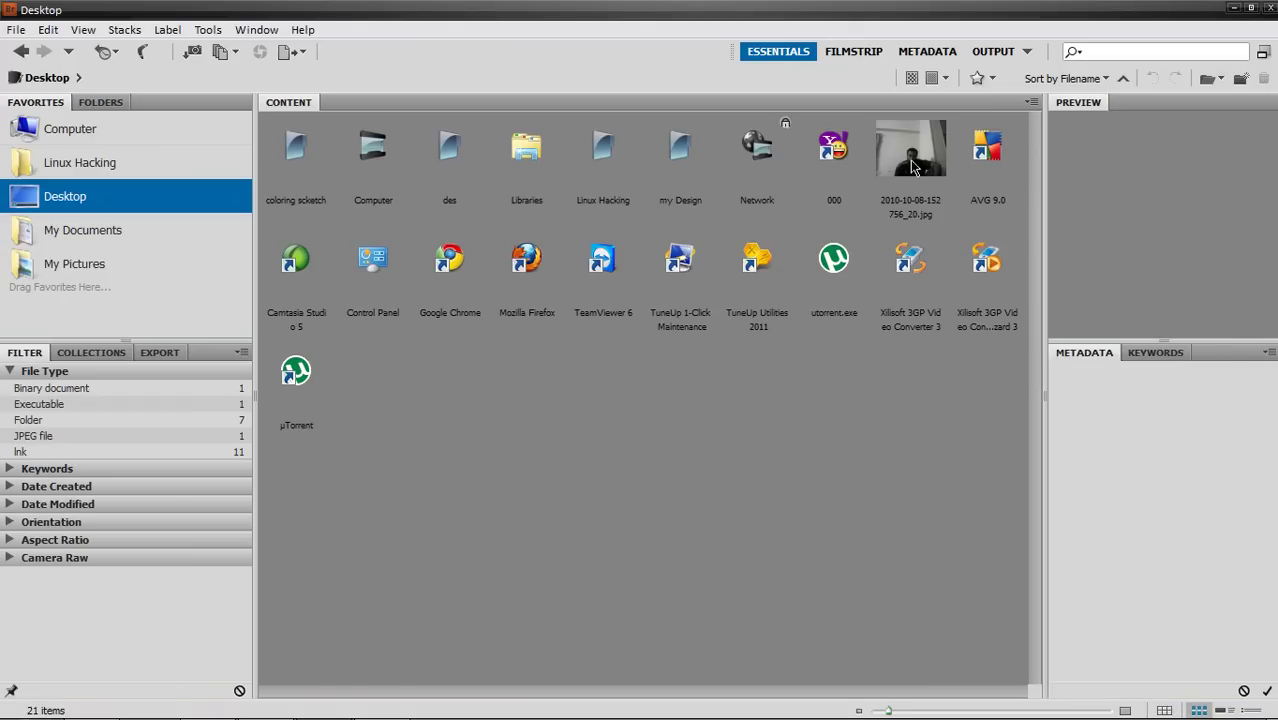
pyautogui.click(893, 150)
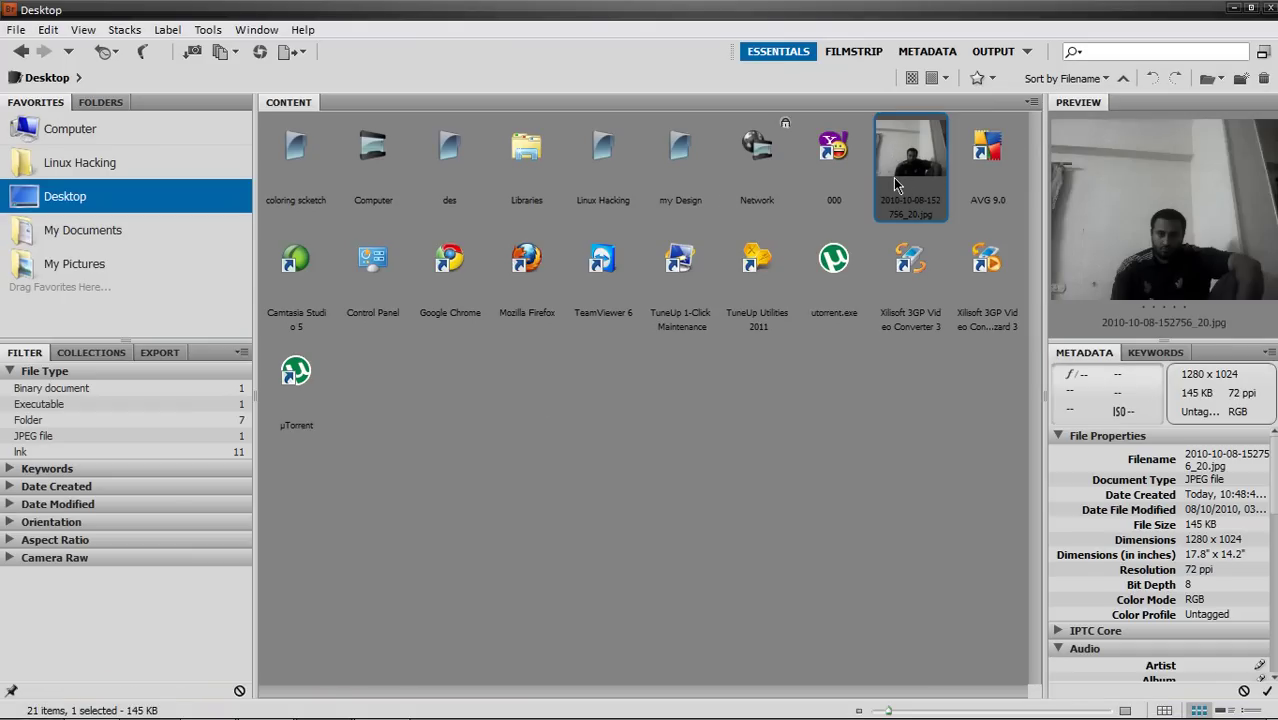
pyautogui.rightClick(893, 177)
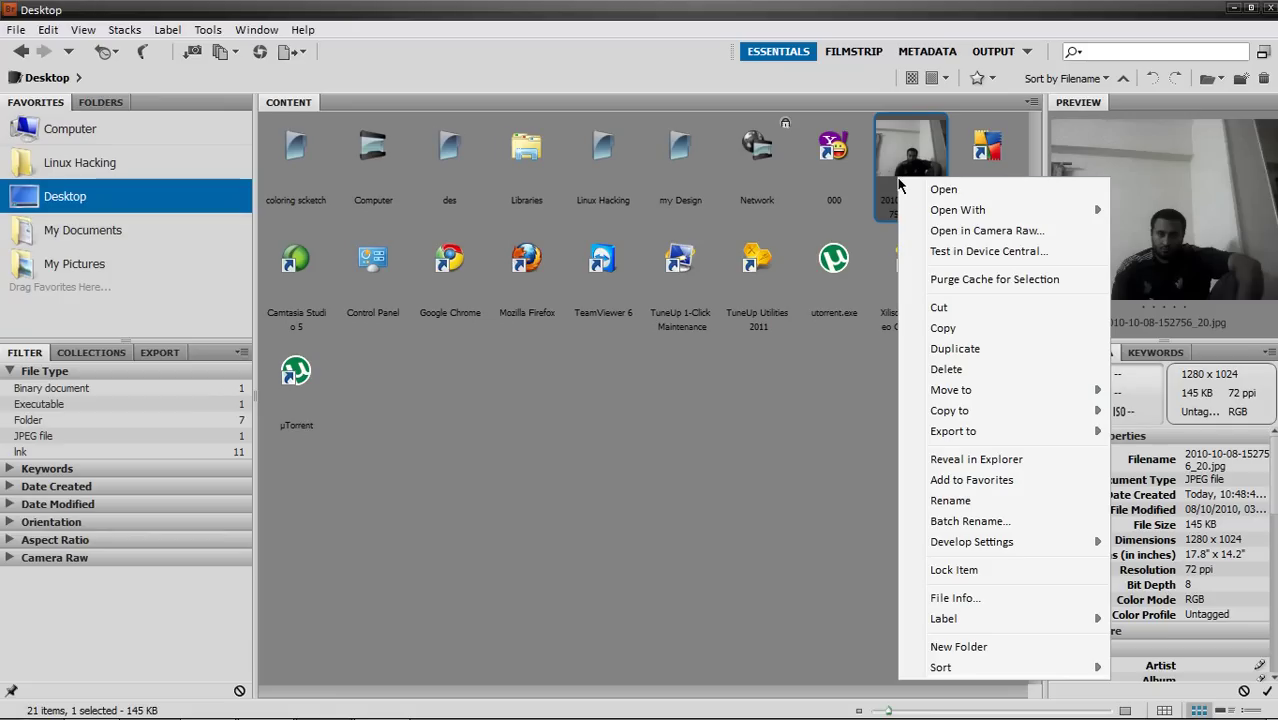
pyautogui.click(937, 231)
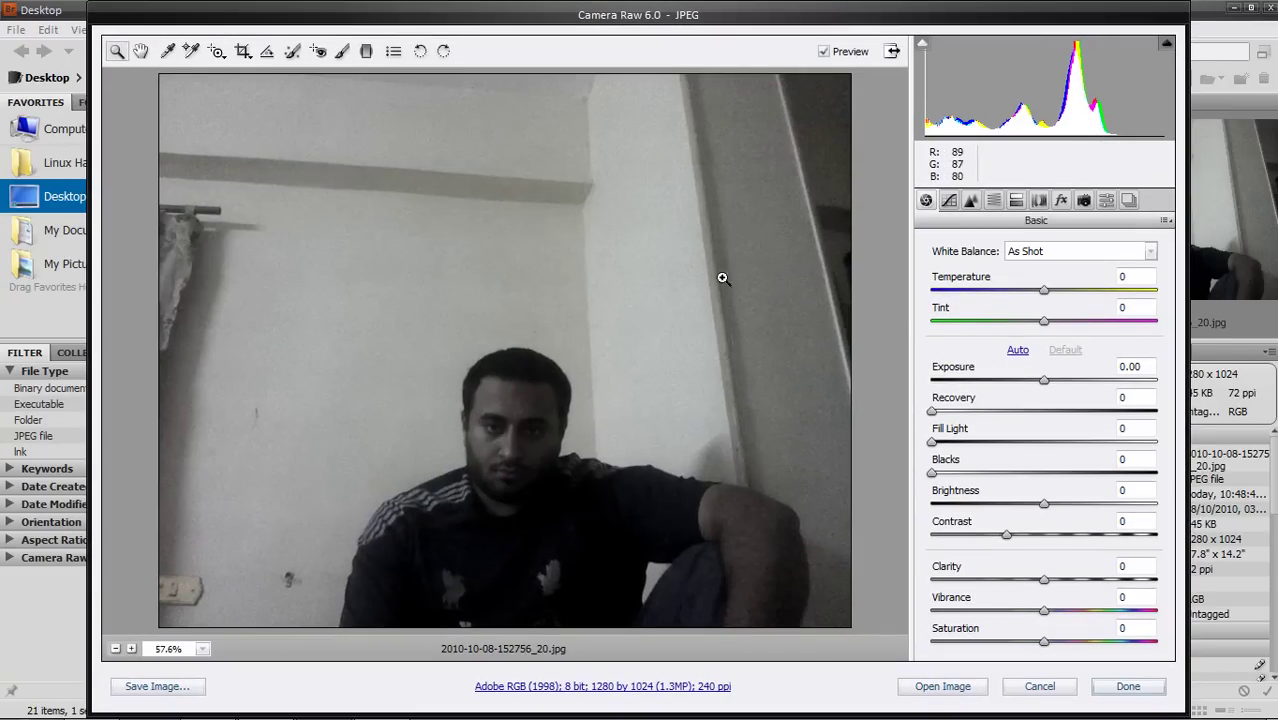
# Zoom into the face to about 210% with two Zoom marquees, panning between them.
pyautogui.moveTo(628, 306); pyautogui.dragTo(456, 471)
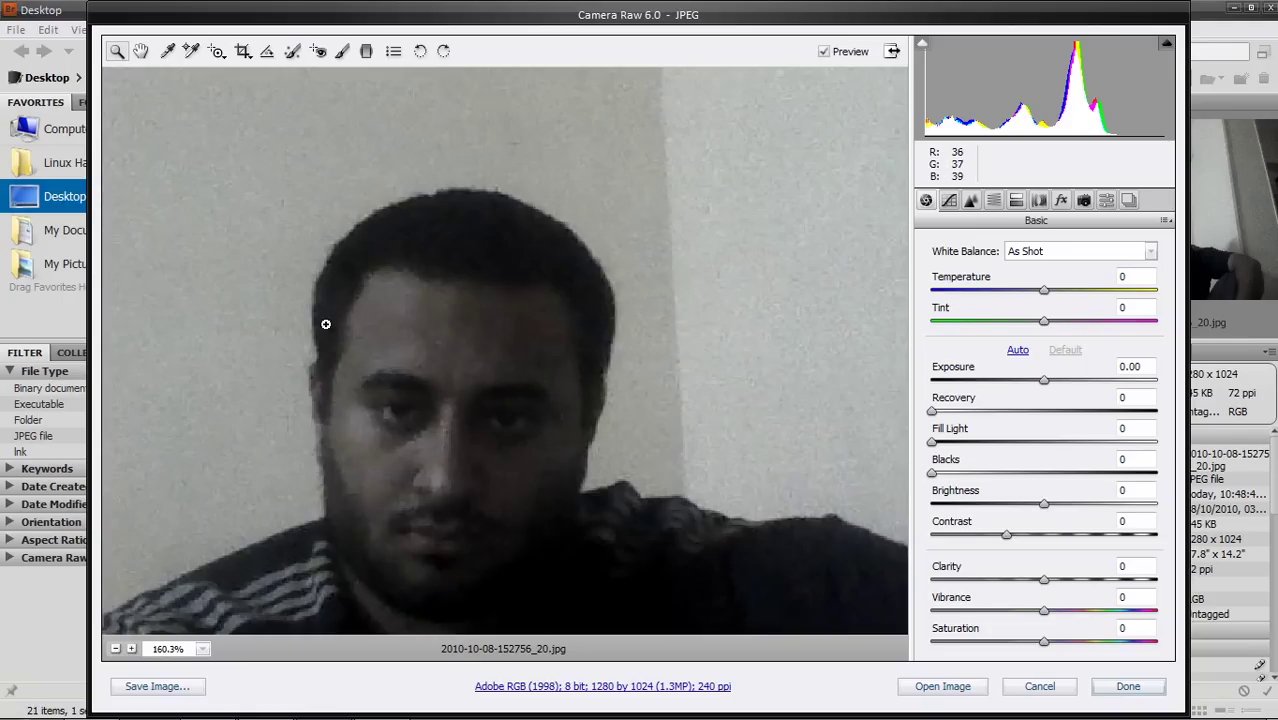
pyautogui.moveTo(476, 356); pyautogui.dragTo(613, 328)
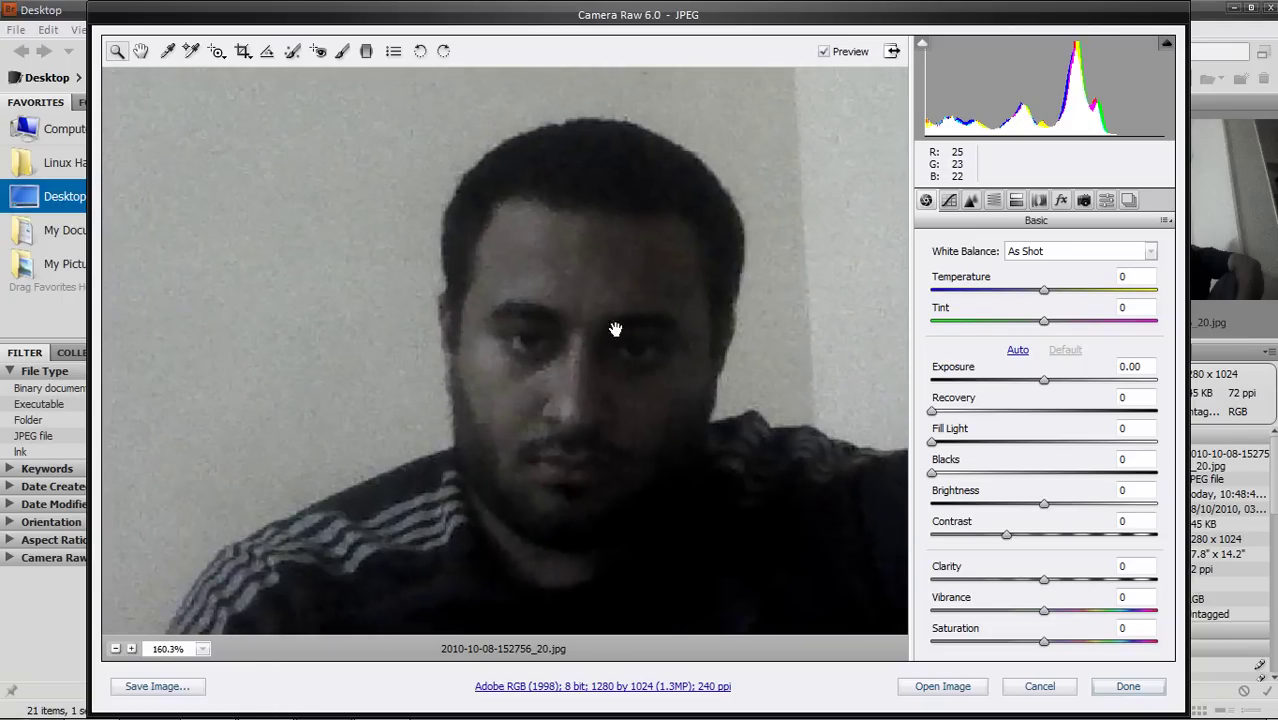
pyautogui.moveTo(583, 269); pyautogui.dragTo(527, 305)
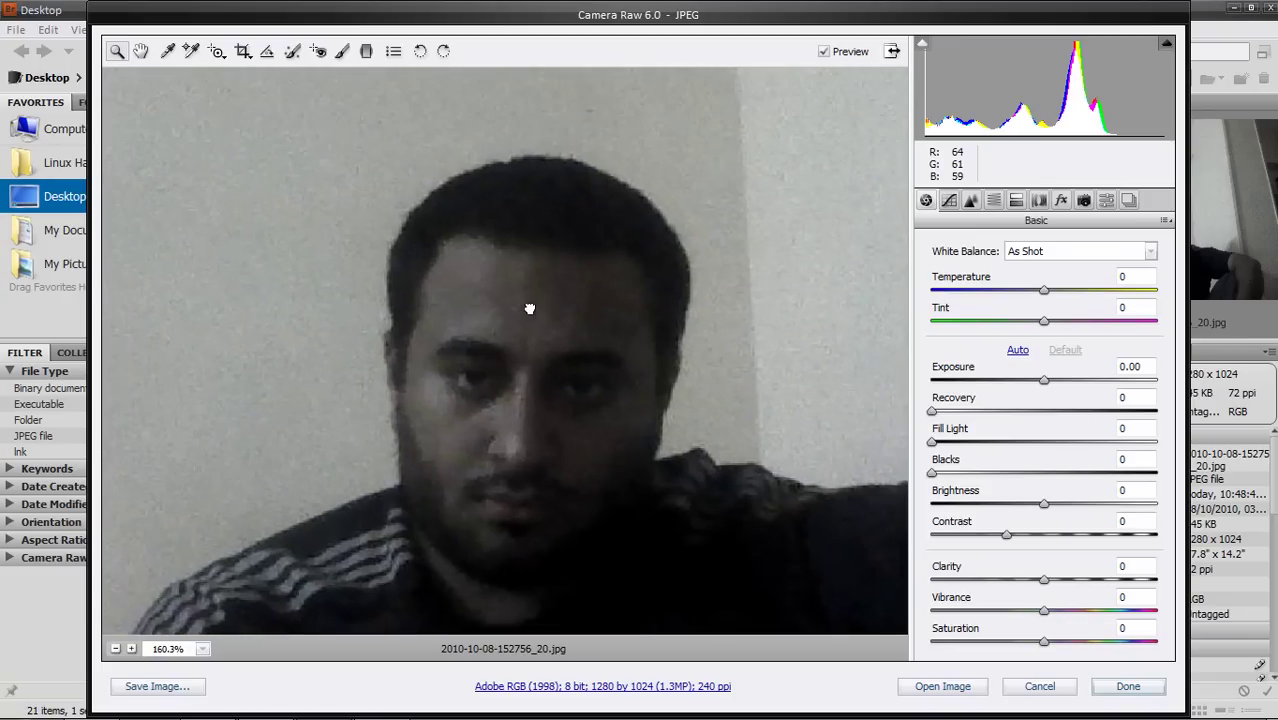
pyautogui.moveTo(687, 135); pyautogui.dragTo(313, 557)
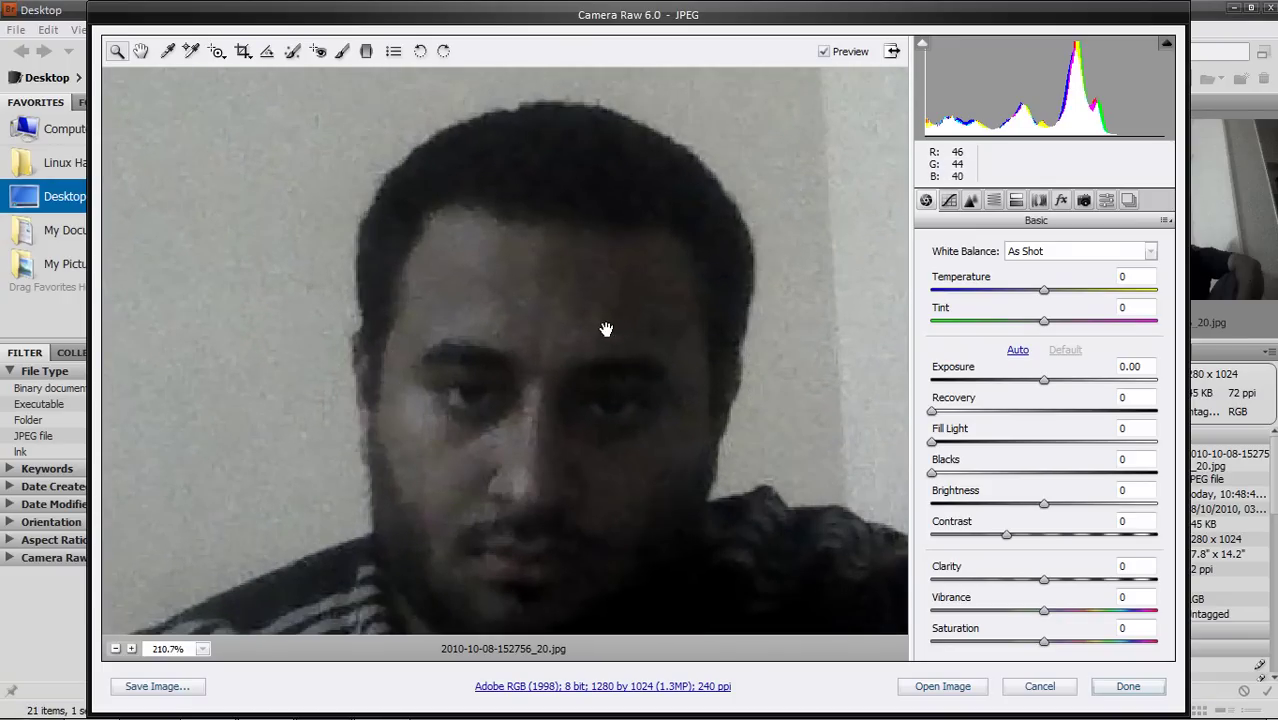
pyautogui.moveTo(605, 328); pyautogui.dragTo(564, 251)
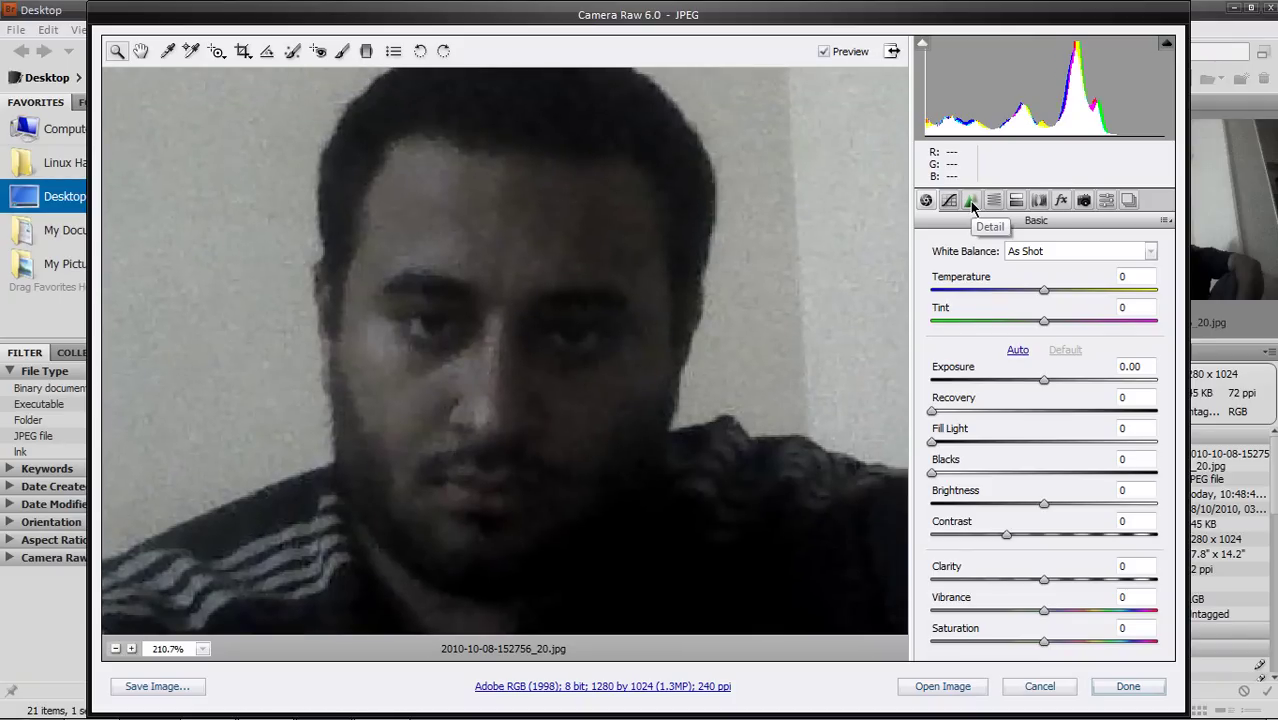
# On the Detail tab, set Luminance 76, Luminance Detail 54, Luminance Contrast 5 and Color 5.
pyautogui.click(971, 202)
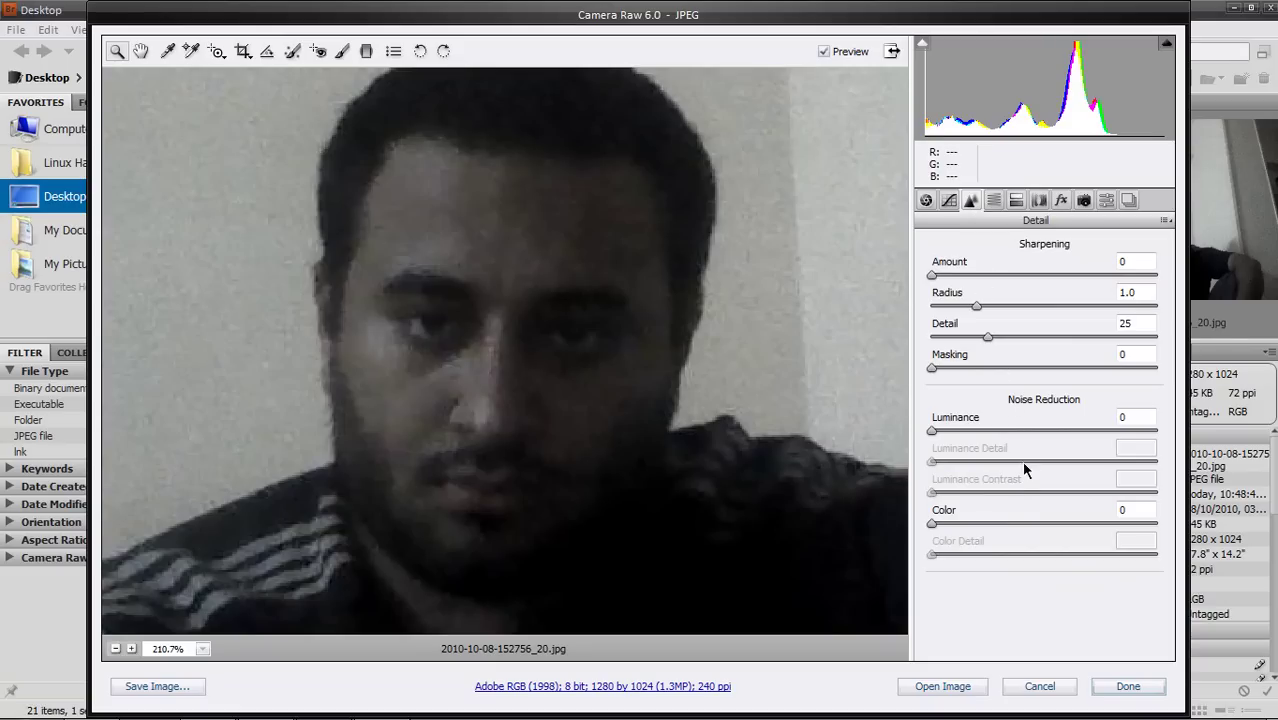
pyautogui.moveTo(929, 432)
pyautogui.mouseDown()
pyautogui.moveTo(1147, 442)
pyautogui.moveTo(927, 462)
pyautogui.moveTo(1095, 448)
pyautogui.mouseUp()
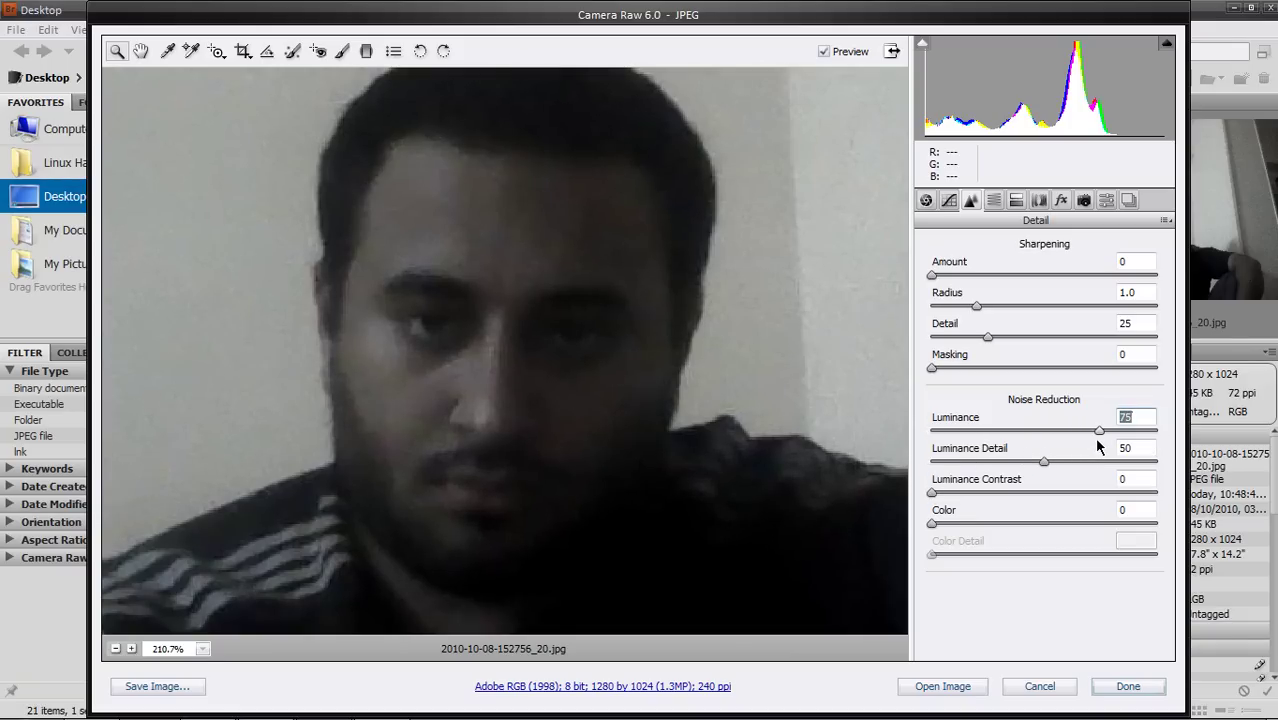
pyautogui.moveTo(1044, 462); pyautogui.dragTo(1053, 463)
pyautogui.moveTo(933, 496); pyautogui.dragTo(945, 497)
pyautogui.moveTo(933, 528); pyautogui.dragTo(937, 528)
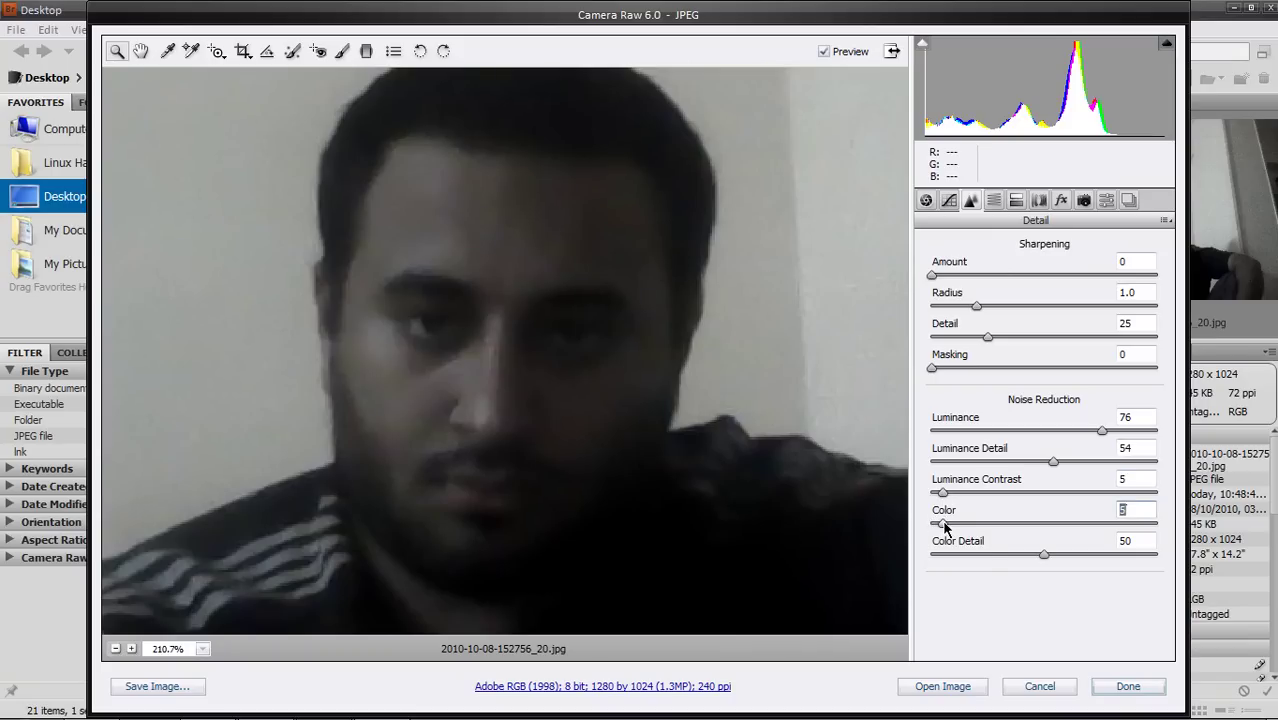
# Raise Color Detail above 50 toward 59 and nudge the Camera Raw dialog into place.
pyautogui.moveTo(1043, 556); pyautogui.dragTo(1060, 558)
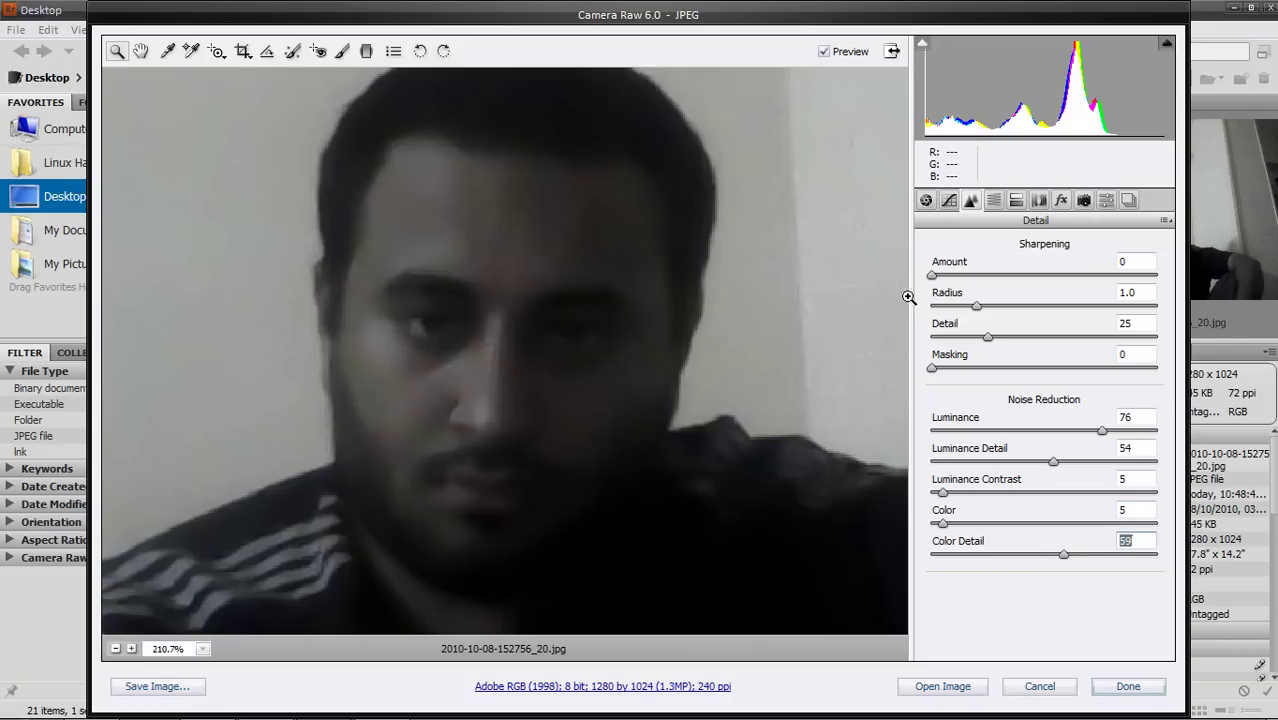
pyautogui.moveTo(808, 20)
pyautogui.mouseDown()
pyautogui.moveTo(760, 16)
pyautogui.moveTo(822, 20)
pyautogui.moveTo(816, 31)
pyautogui.mouseUp()
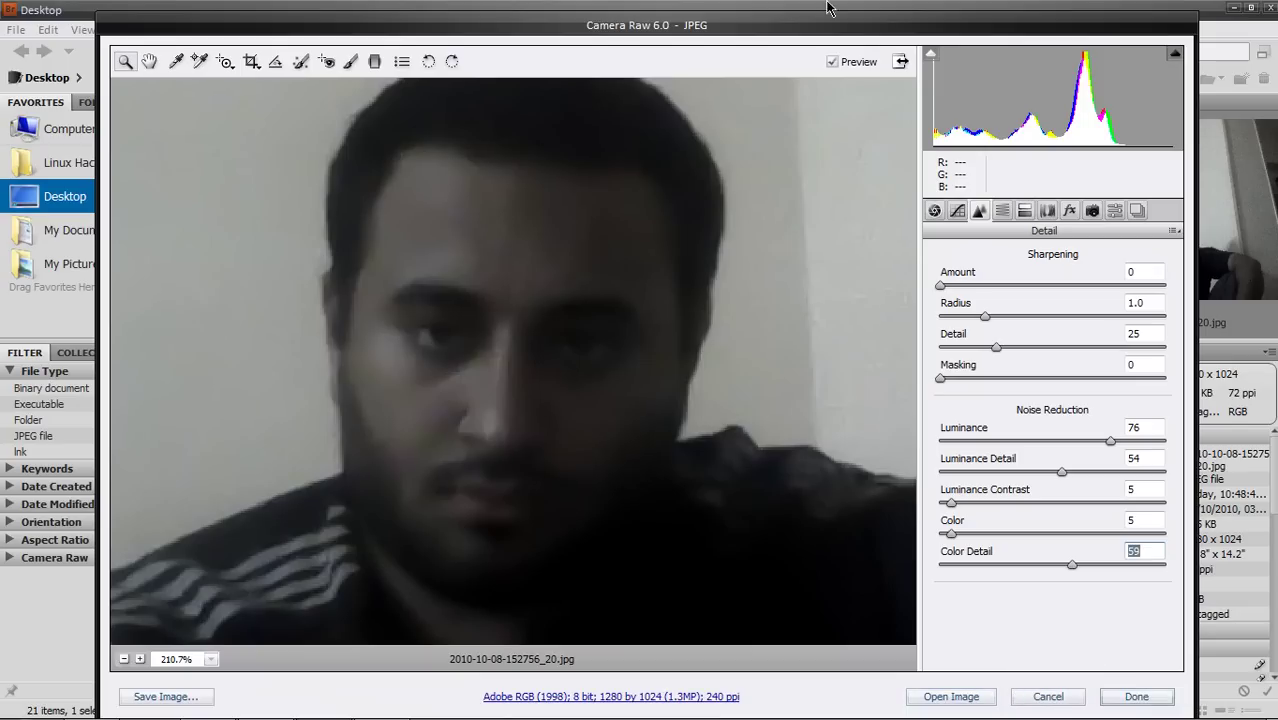
pyautogui.moveTo(816, 32); pyautogui.dragTo(818, 24)
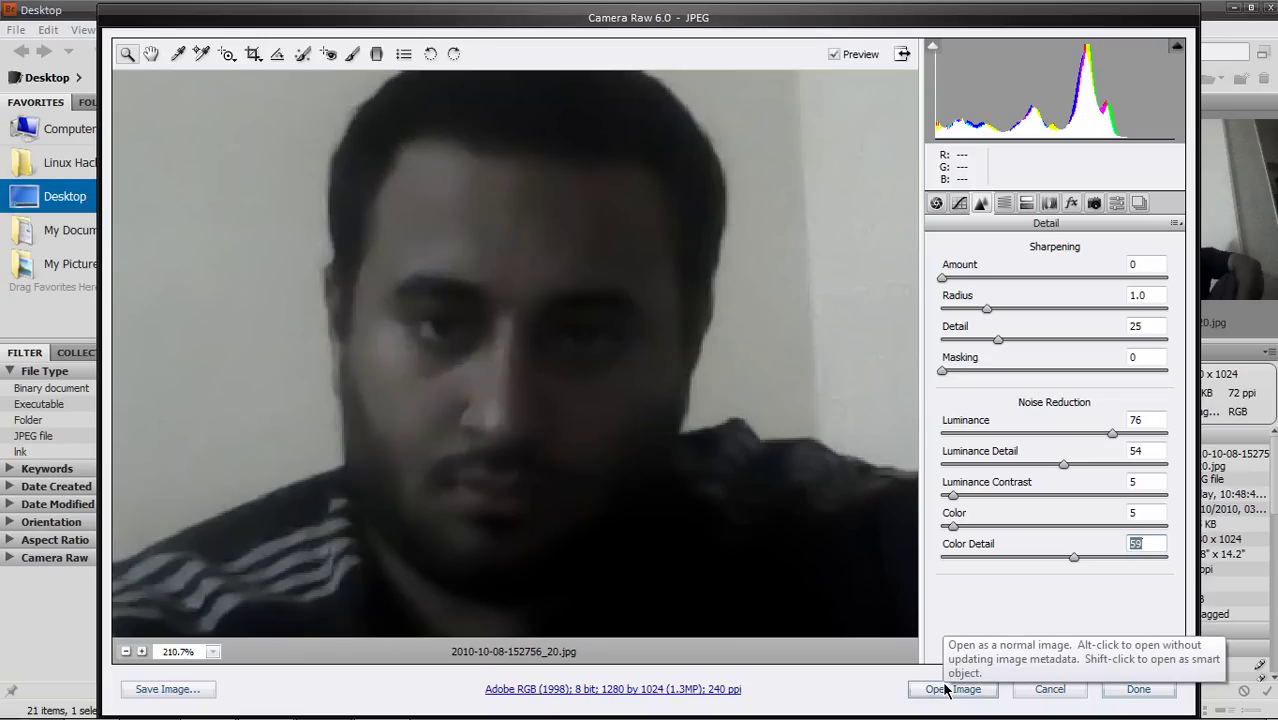
# Apply the noise settings with Done and reopen the updated webcam JPEG in Camera Raw.
pyautogui.click(1138, 690)
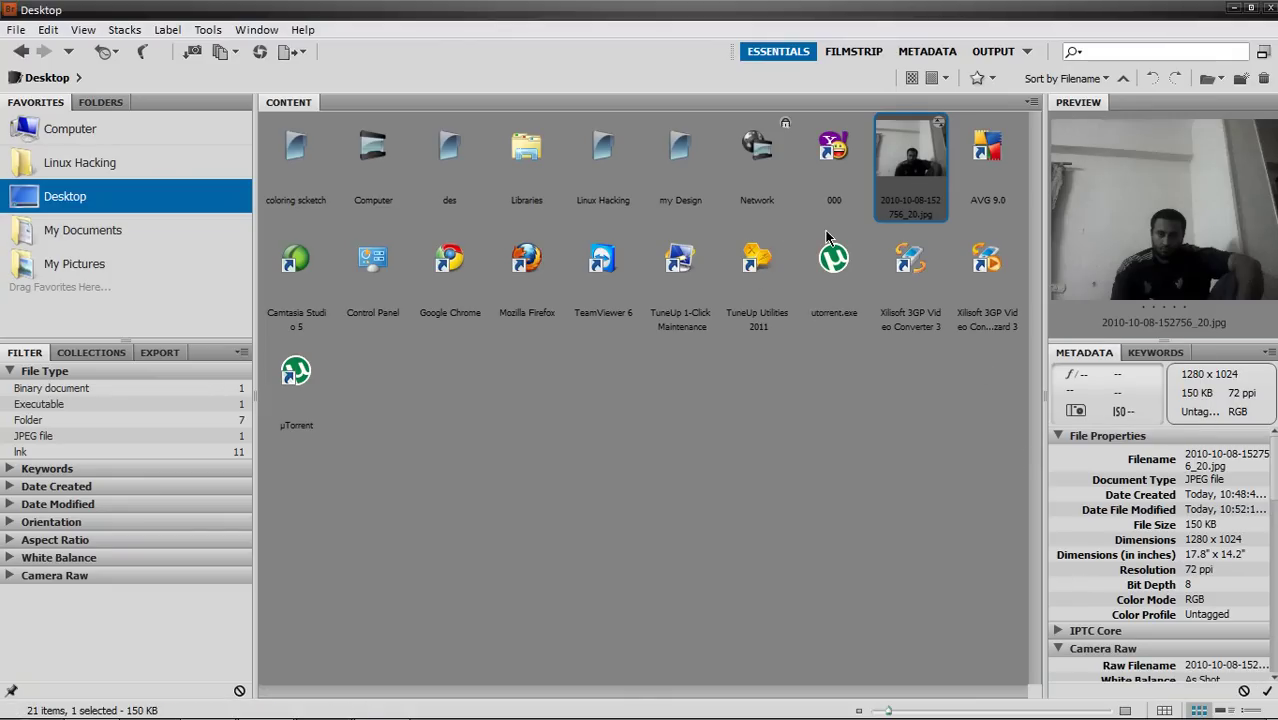
pyautogui.rightClick(903, 152)
pyautogui.click(940, 207)
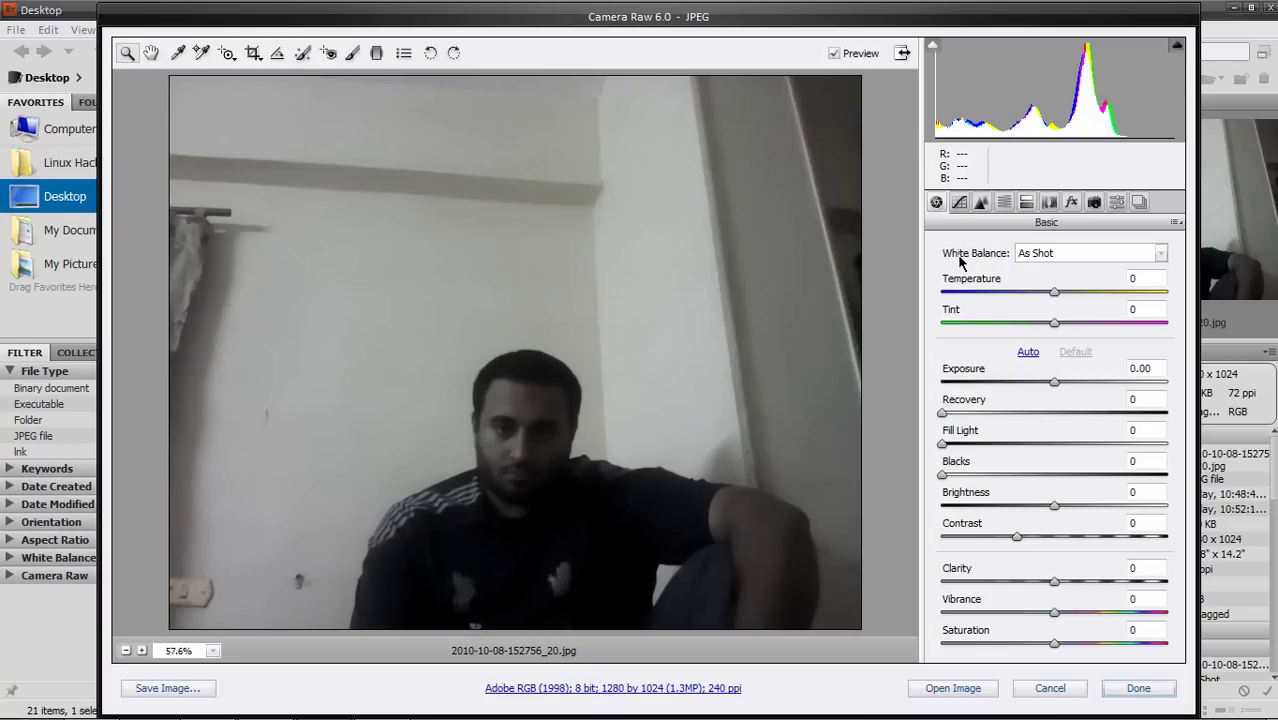
# Open the photo in Photoshop, view it at Actual Pixels, then zoom out to 66.7%.
pyautogui.click(955, 688)
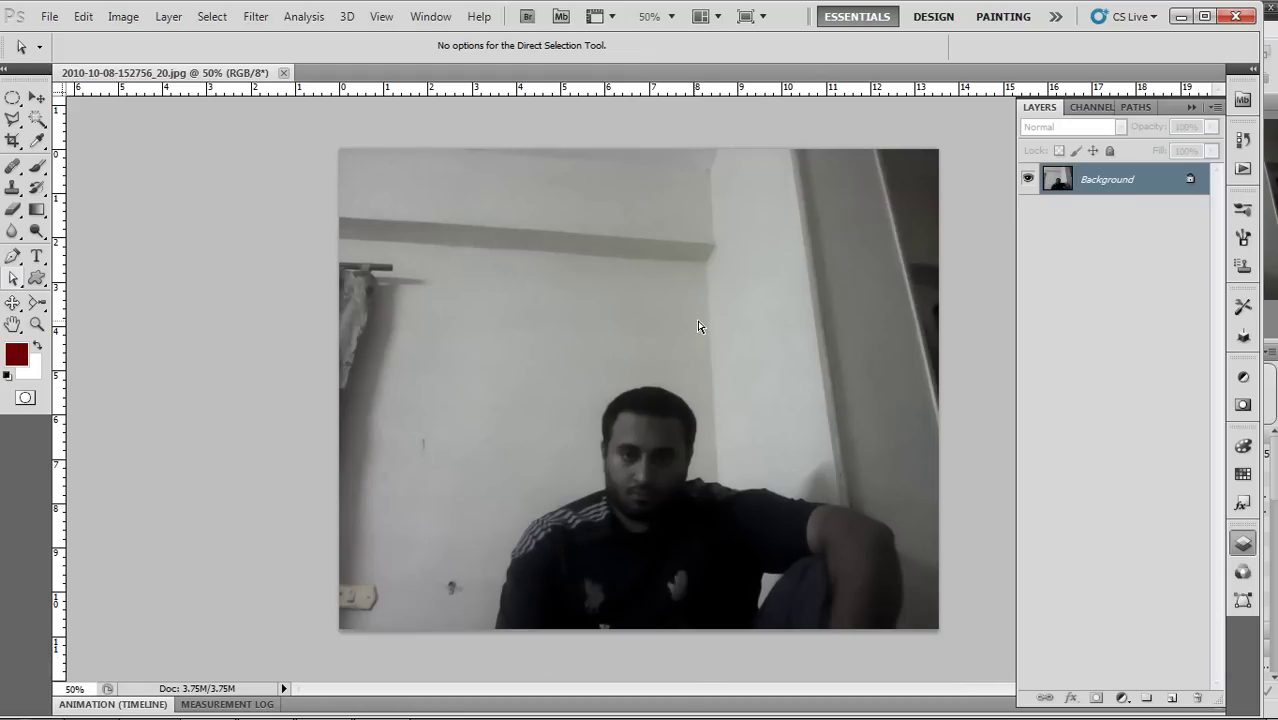
pyautogui.rightClick(625, 346)
pyautogui.click(664, 381)
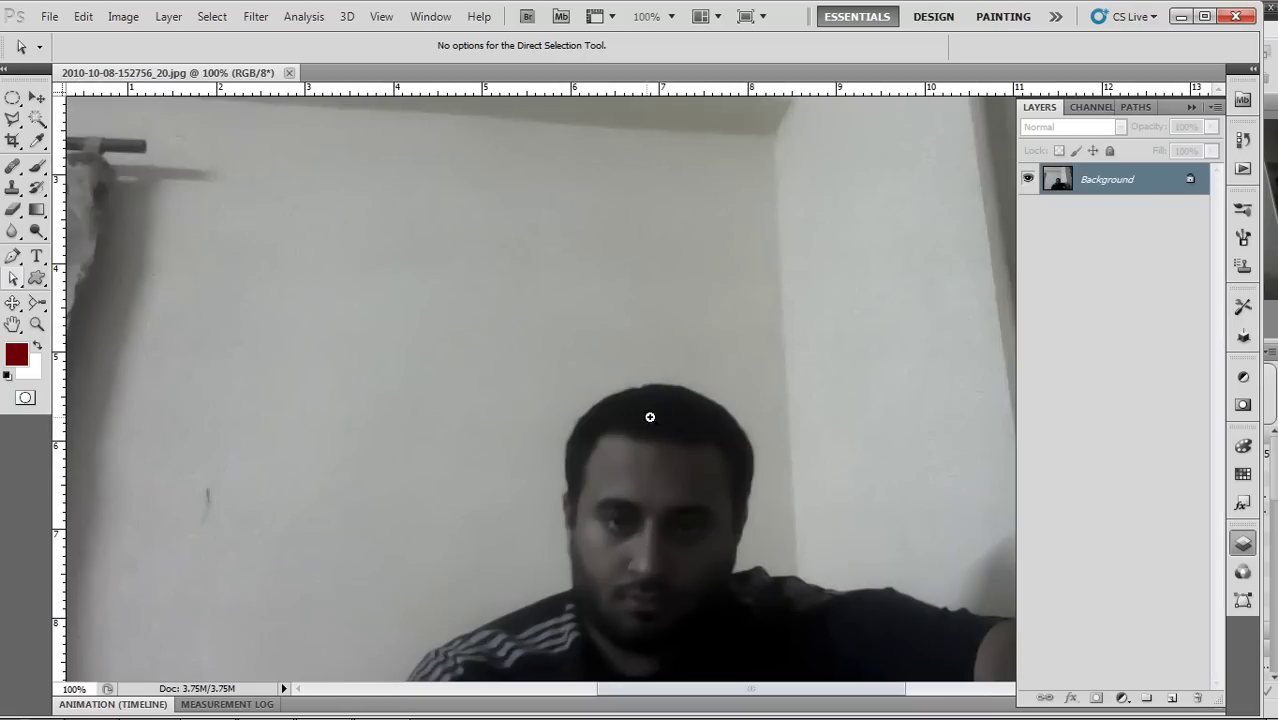
pyautogui.moveTo(460, 383)
pyautogui.mouseDown()
pyautogui.moveTo(659, 197)
pyautogui.moveTo(531, 214)
pyautogui.mouseUp()
pyautogui.hotkey('ctrl', '-')
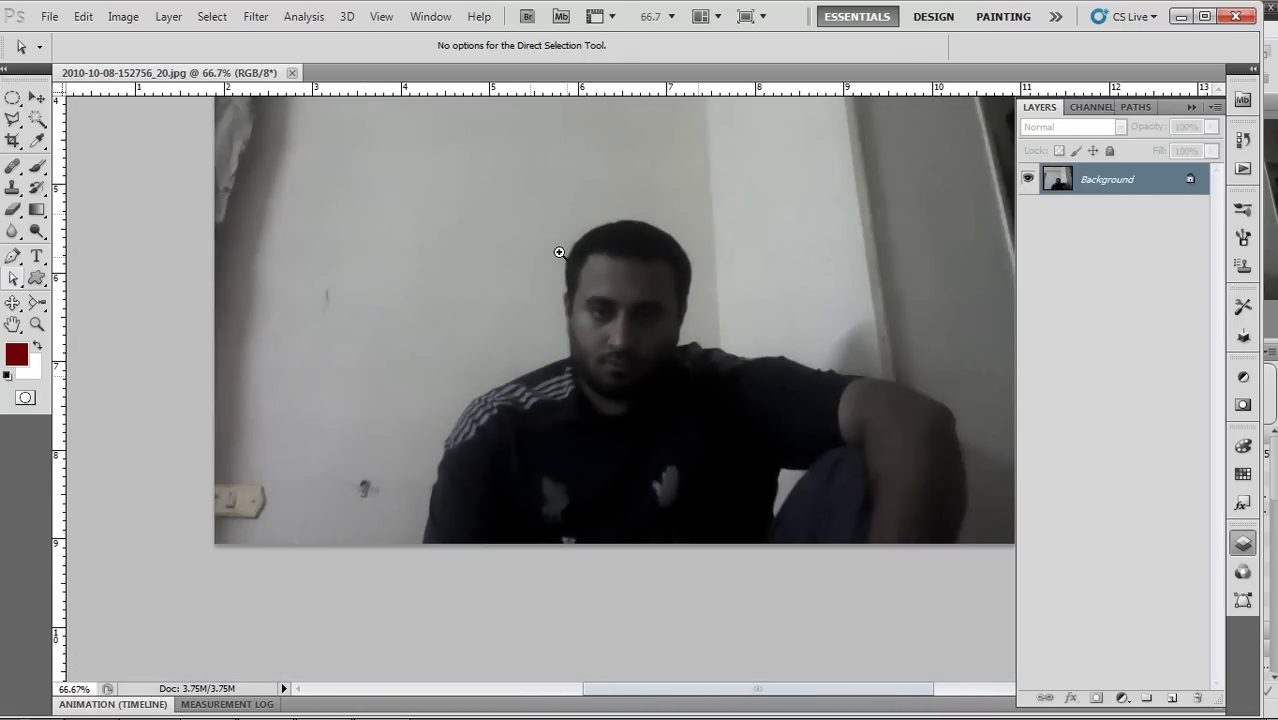
pyautogui.moveTo(691, 215); pyautogui.dragTo(650, 334)
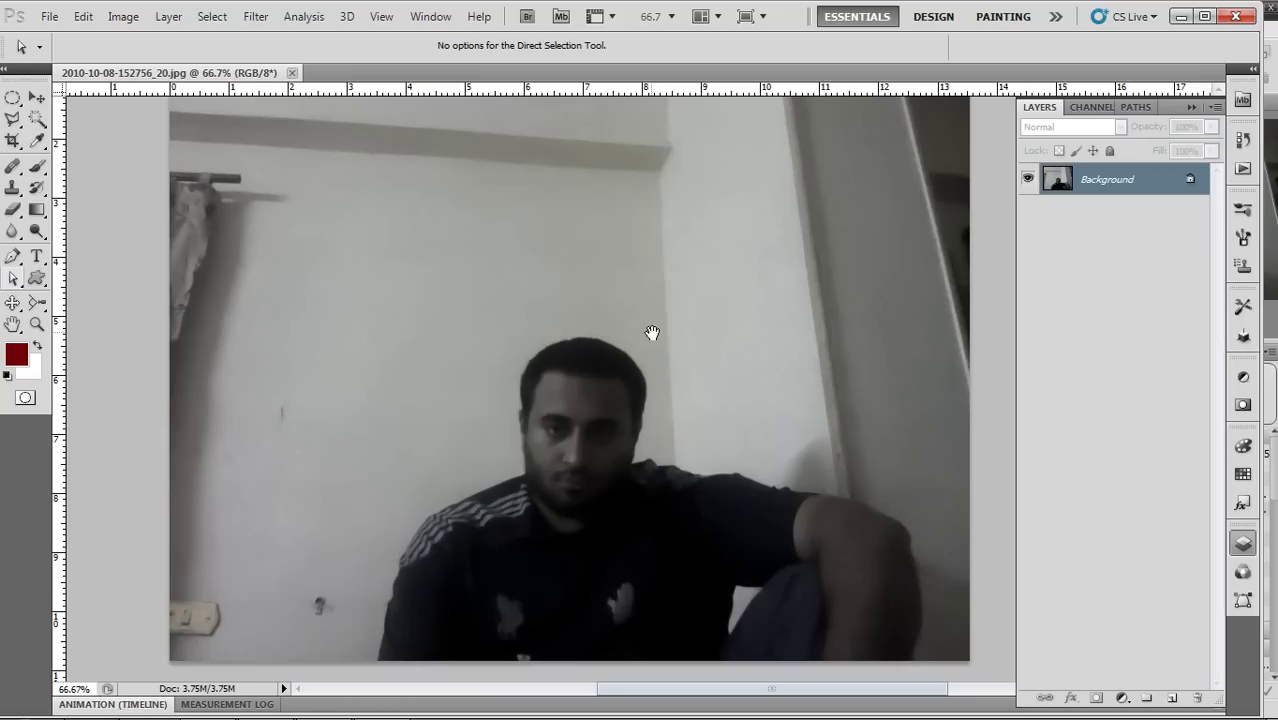
# Add a Levels 1 adjustment with white input 226 and a slightly nudged midtone.
pyautogui.click(1243, 376)
pyautogui.click(1110, 425)
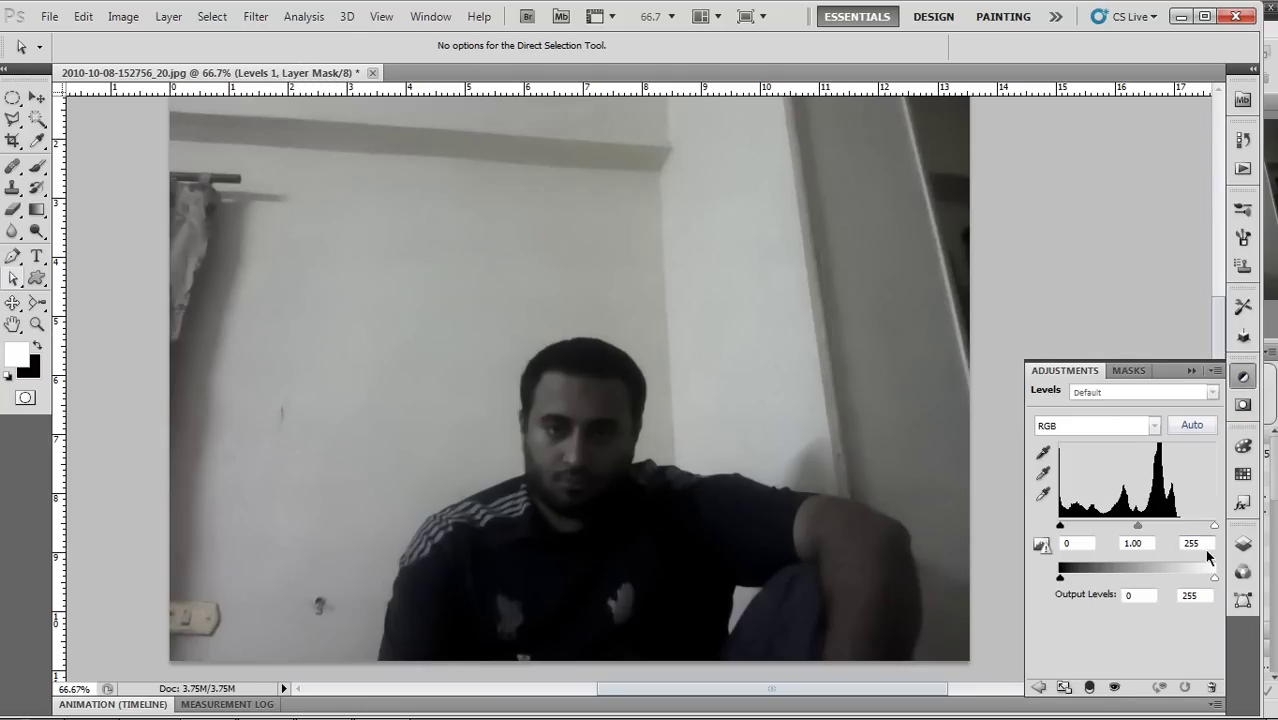
pyautogui.moveTo(1214, 525)
pyautogui.mouseDown()
pyautogui.moveTo(1181, 527)
pyautogui.moveTo(1197, 533)
pyautogui.mouseUp()
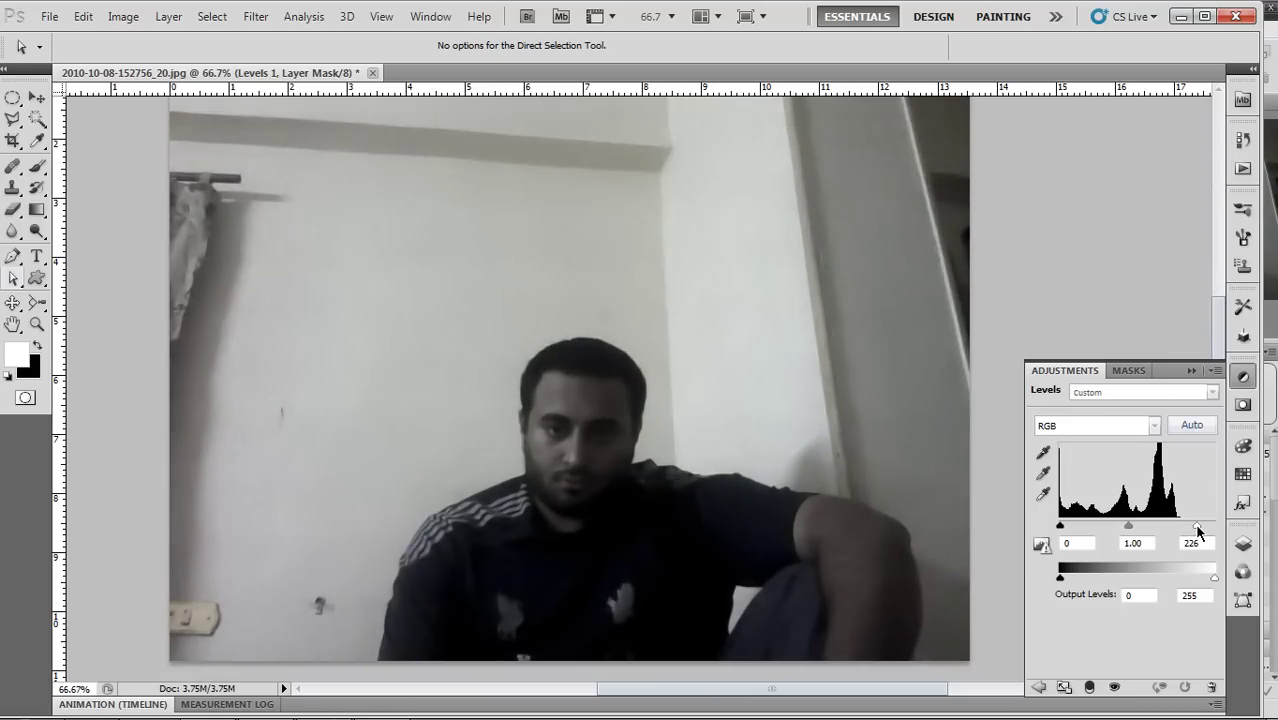
pyautogui.moveTo(1131, 528); pyautogui.dragTo(1133, 529)
pyautogui.click(1243, 379)
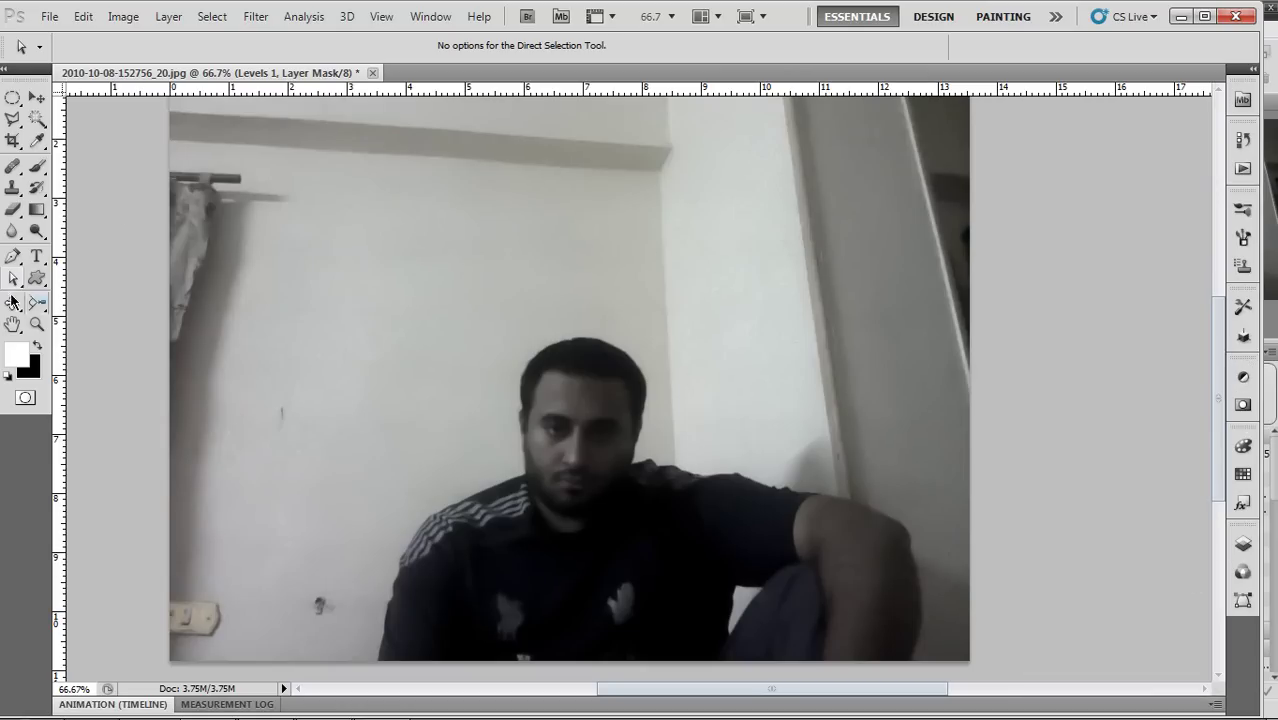
# Choose the Brush tool, enable Shape Dynamics and widen the tip Spacing into separate dots.
pyautogui.click(37, 166)
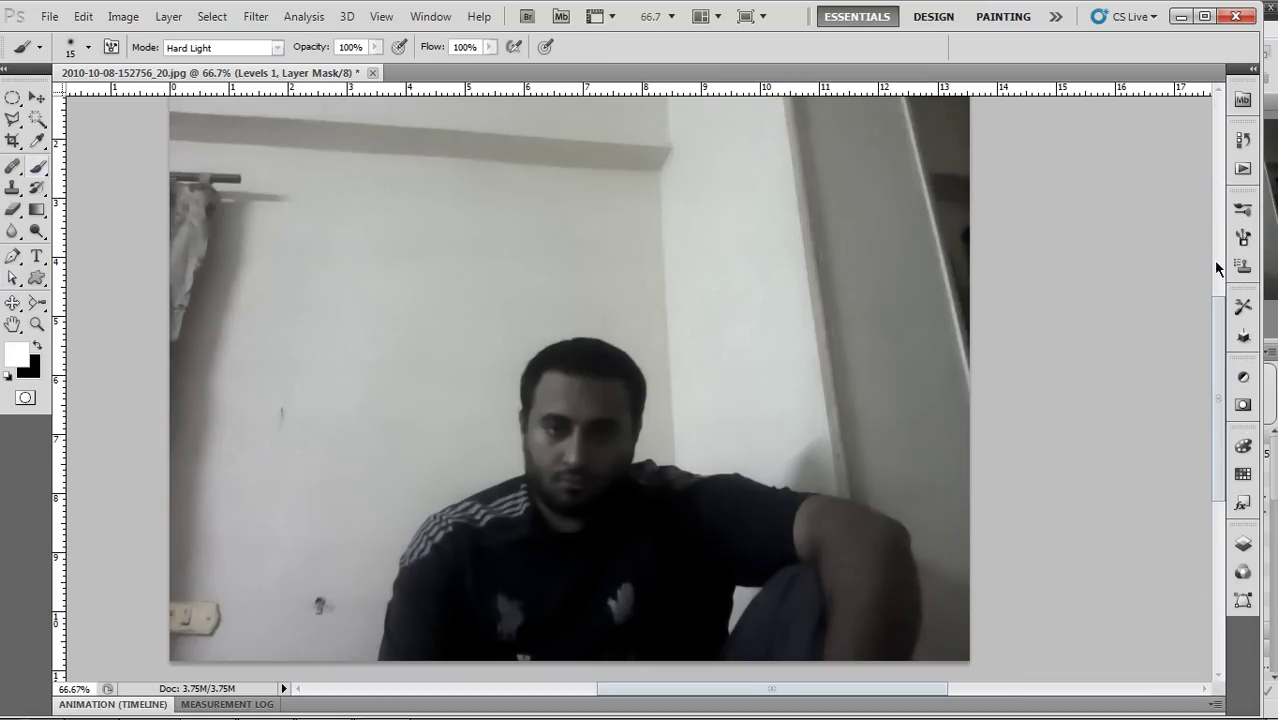
pyautogui.click(1244, 214)
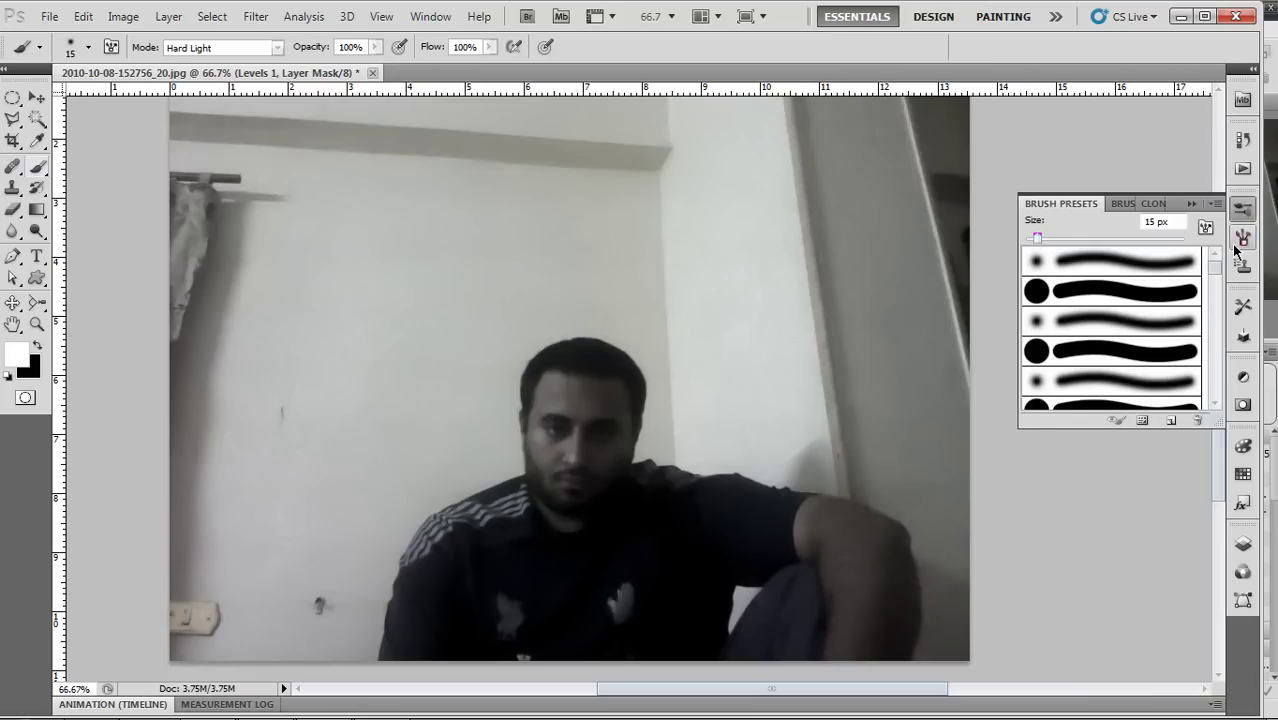
pyautogui.click(1243, 237)
pyautogui.click(940, 273)
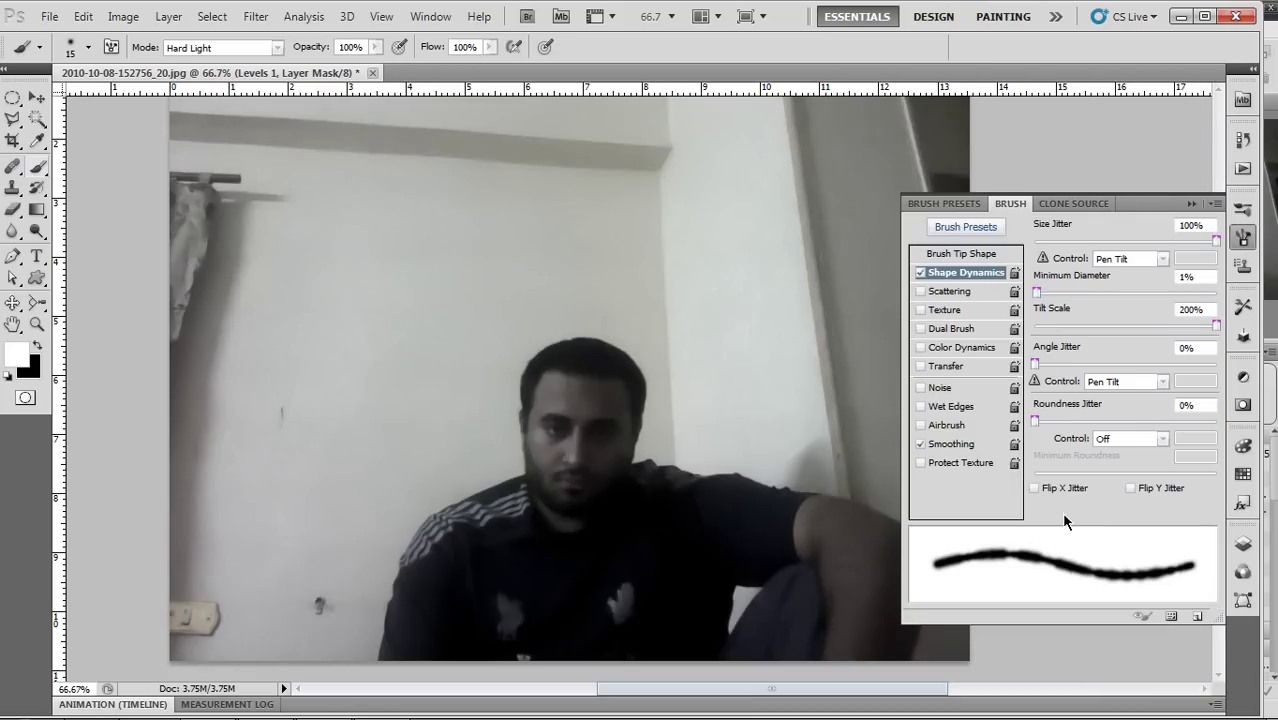
pyautogui.click(963, 254)
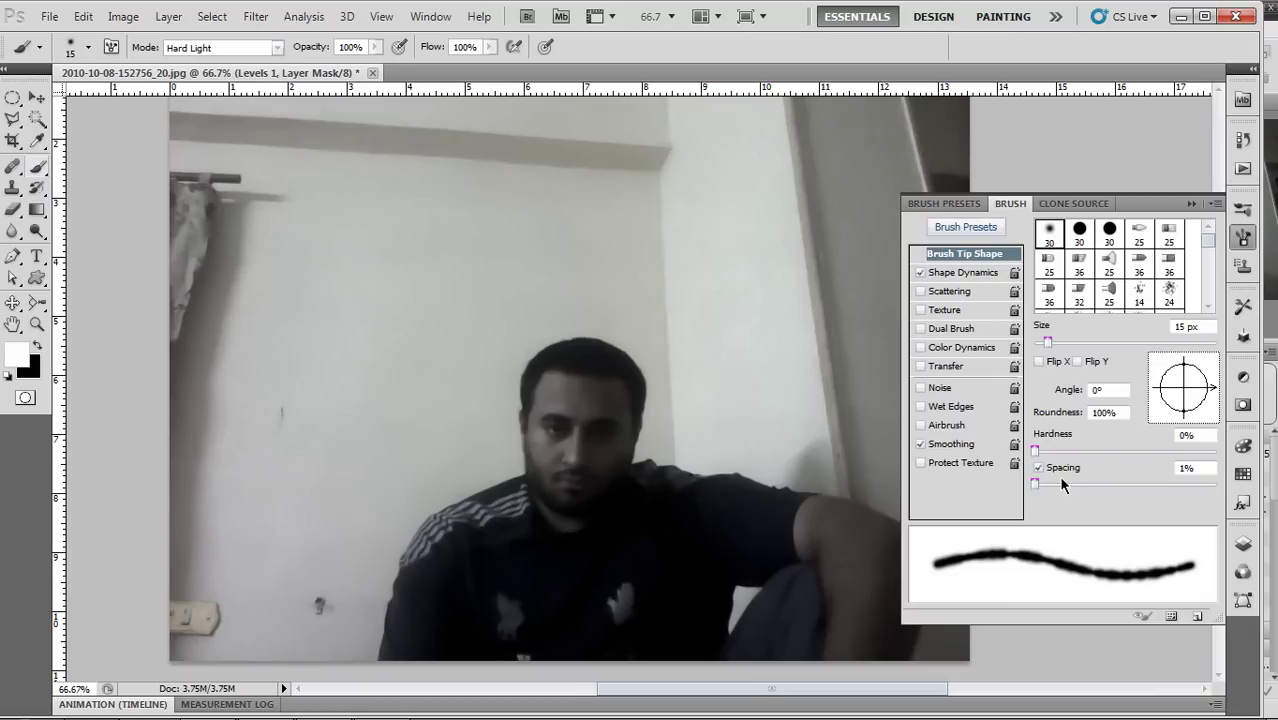
pyautogui.moveTo(1035, 482); pyautogui.dragTo(1088, 484)
pyautogui.moveTo(1148, 485); pyautogui.dragTo(1194, 485)
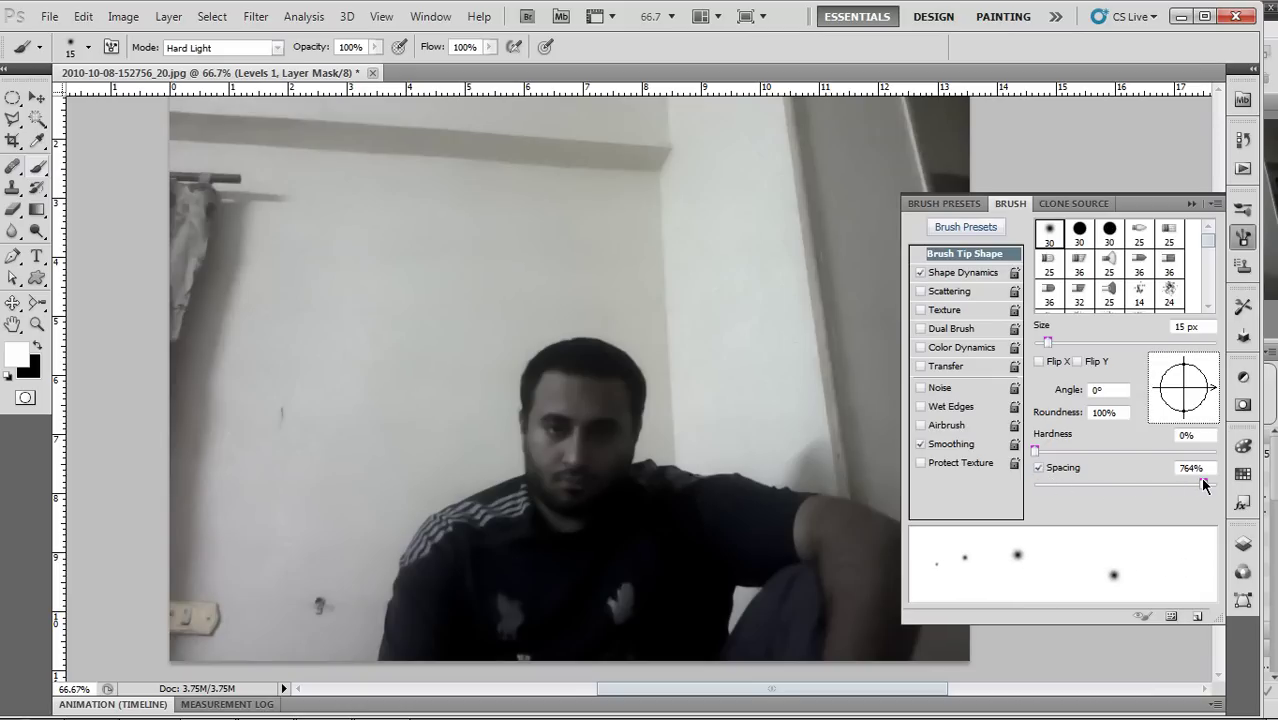
# Enable Scattering at a slightly reduced amount and Color Dynamics for foreground/background variation.
pyautogui.click(966, 273)
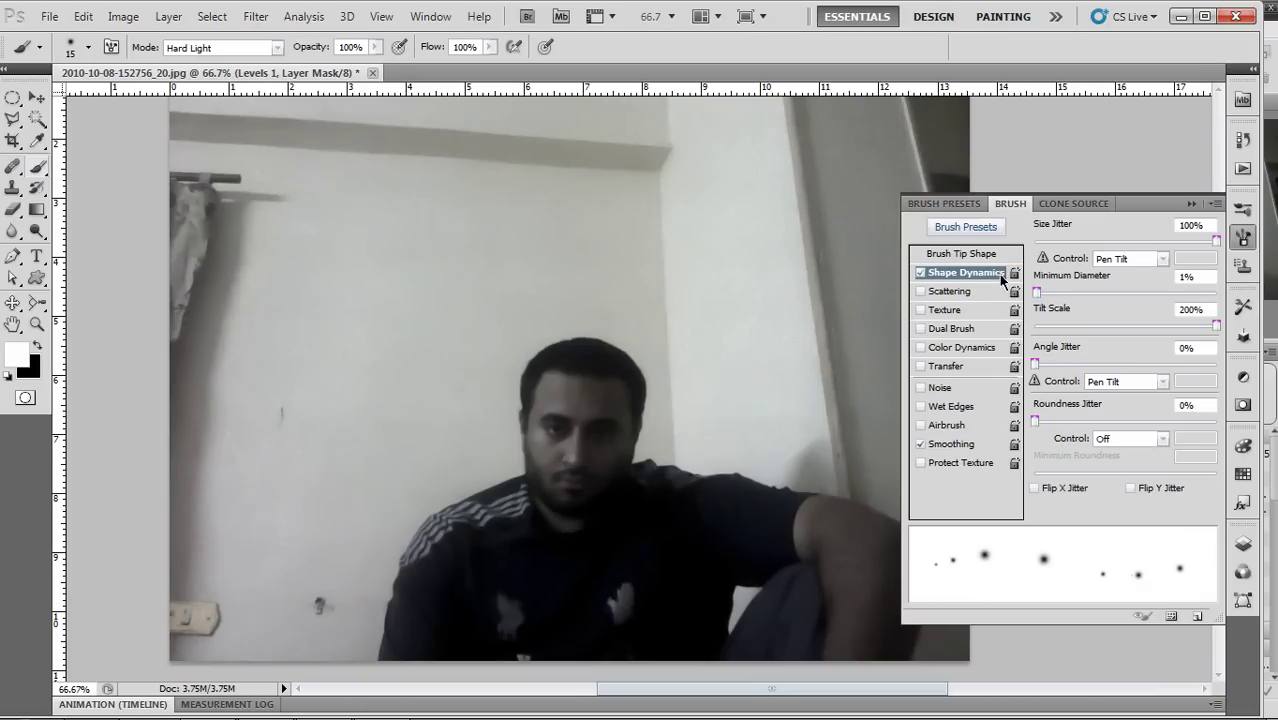
pyautogui.click(961, 296)
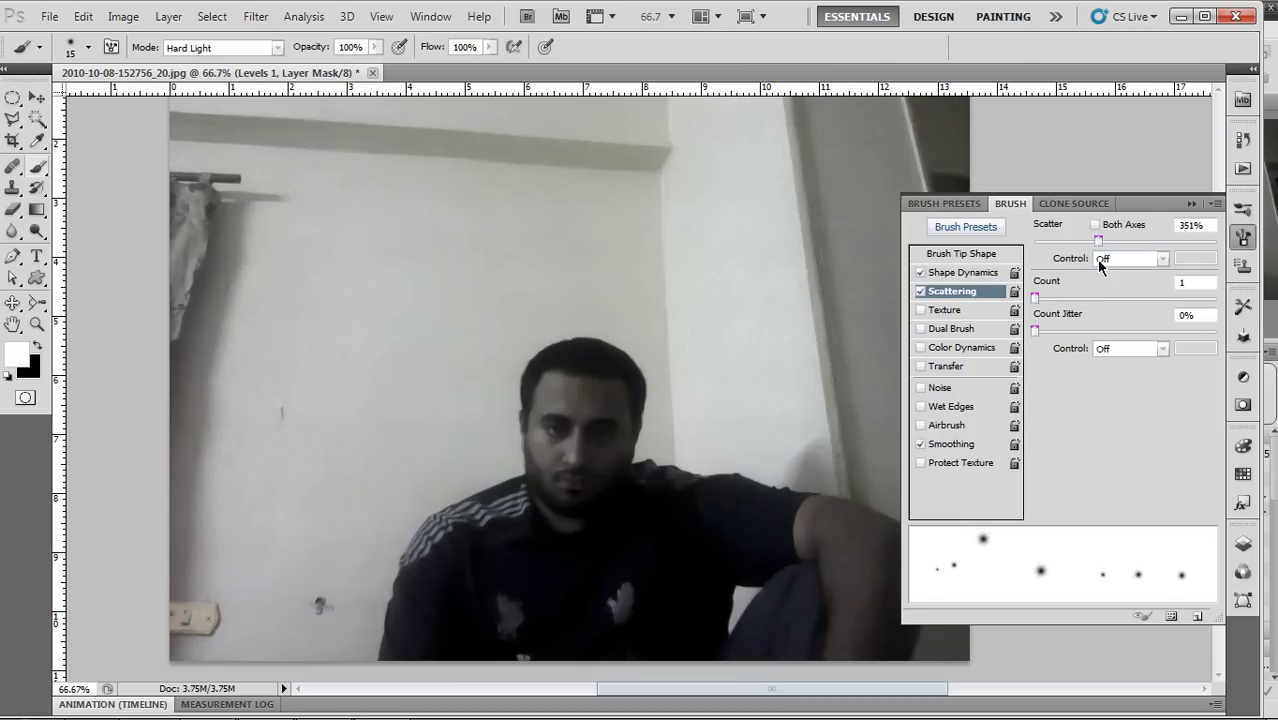
pyautogui.moveTo(1128, 239); pyautogui.dragTo(1120, 241)
pyautogui.click(945, 349)
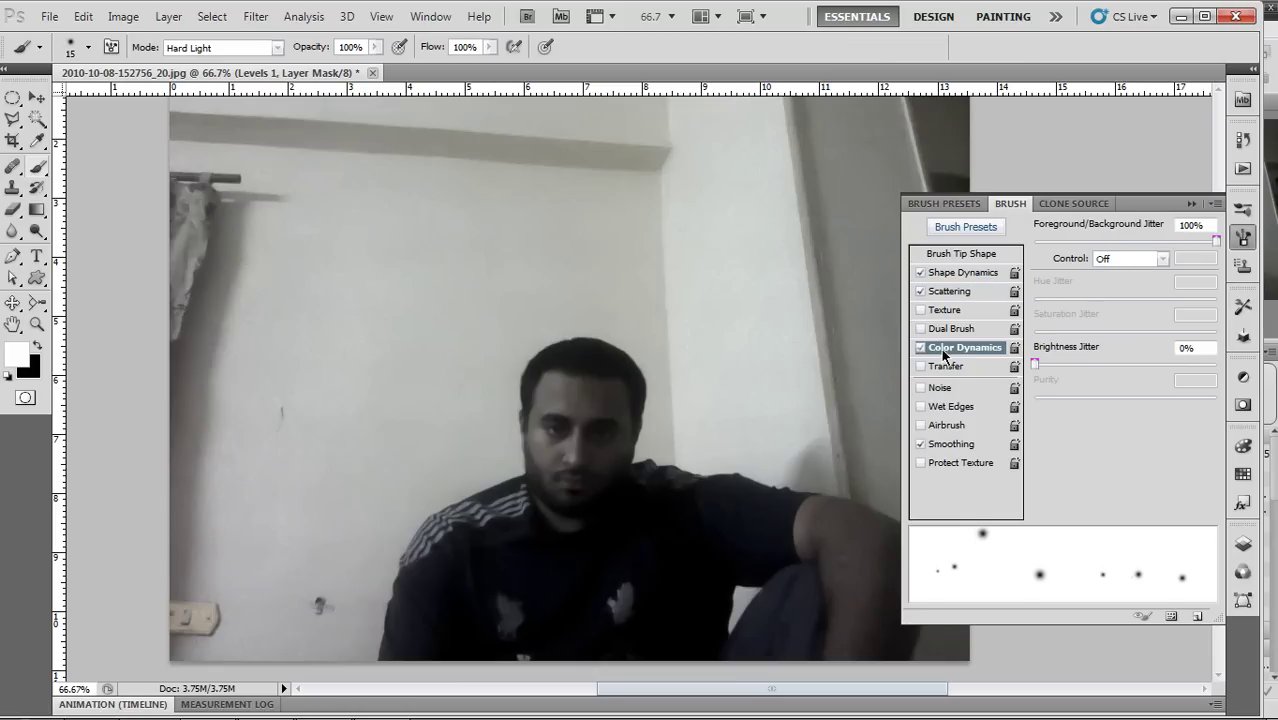
pyautogui.click(1242, 208)
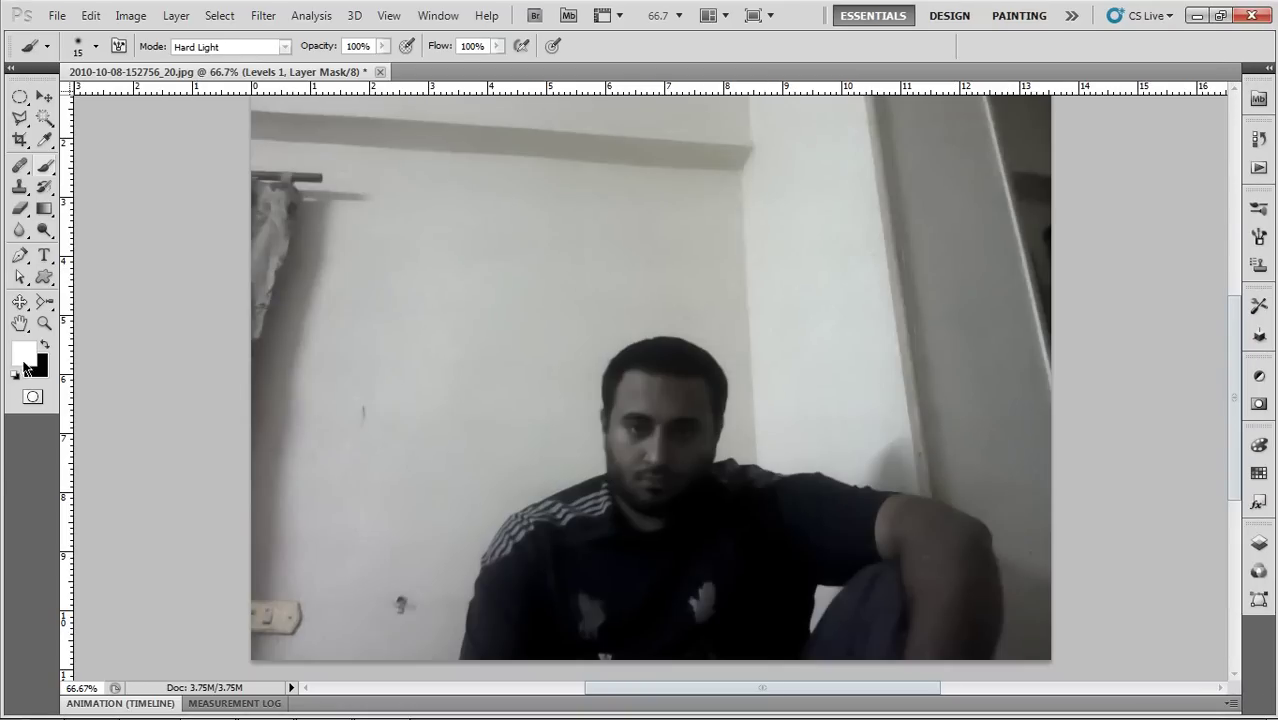
# Set a dark red foreground colour and a white background colour.
pyautogui.click(24, 356)
pyautogui.click(1021, 218)
pyautogui.moveTo(1021, 218)
pyautogui.mouseDown()
pyautogui.moveTo(1066, 289)
pyautogui.moveTo(1067, 236)
pyautogui.mouseUp()
pyautogui.click(1258, 141)
pyautogui.click(36, 366)
pyautogui.click(1023, 249)
pyautogui.click(1060, 259)
pyautogui.moveTo(1060, 259); pyautogui.dragTo(1066, 270)
pyautogui.click(1258, 142)
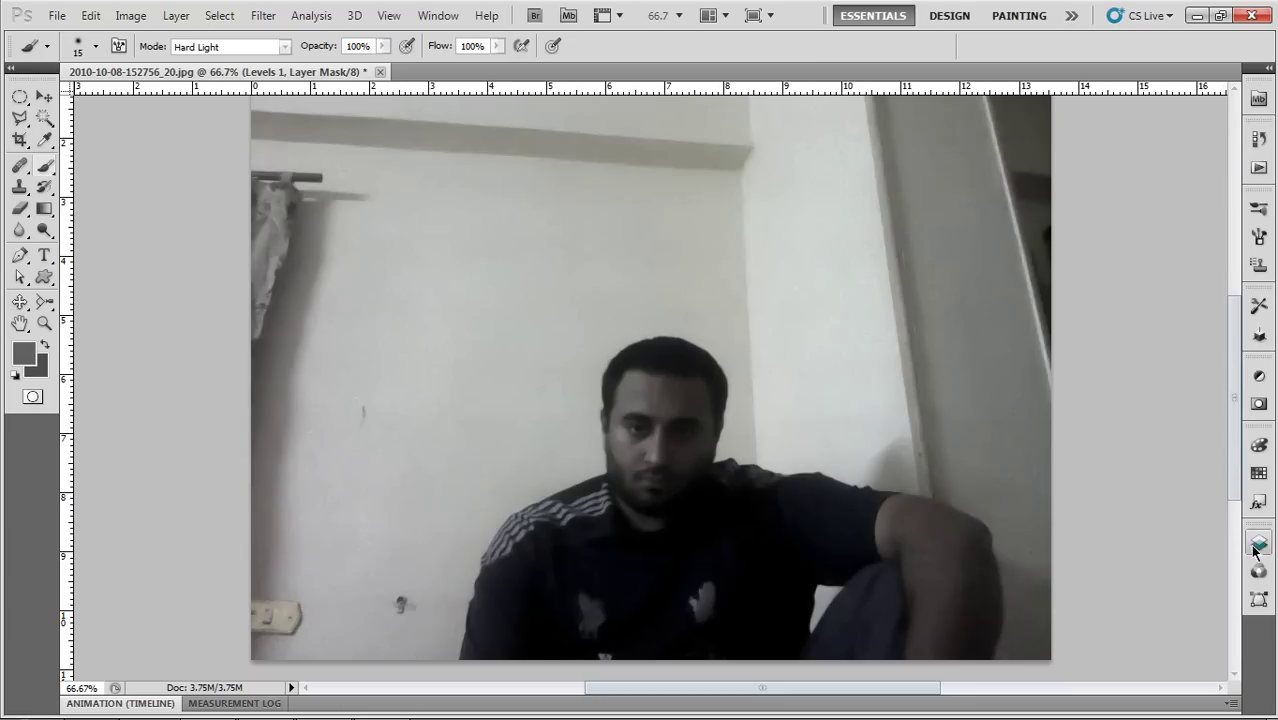
# Add Layer 1 and paint scattered dots across the top and face, enlarging the brush with ].
pyautogui.click(1258, 543)
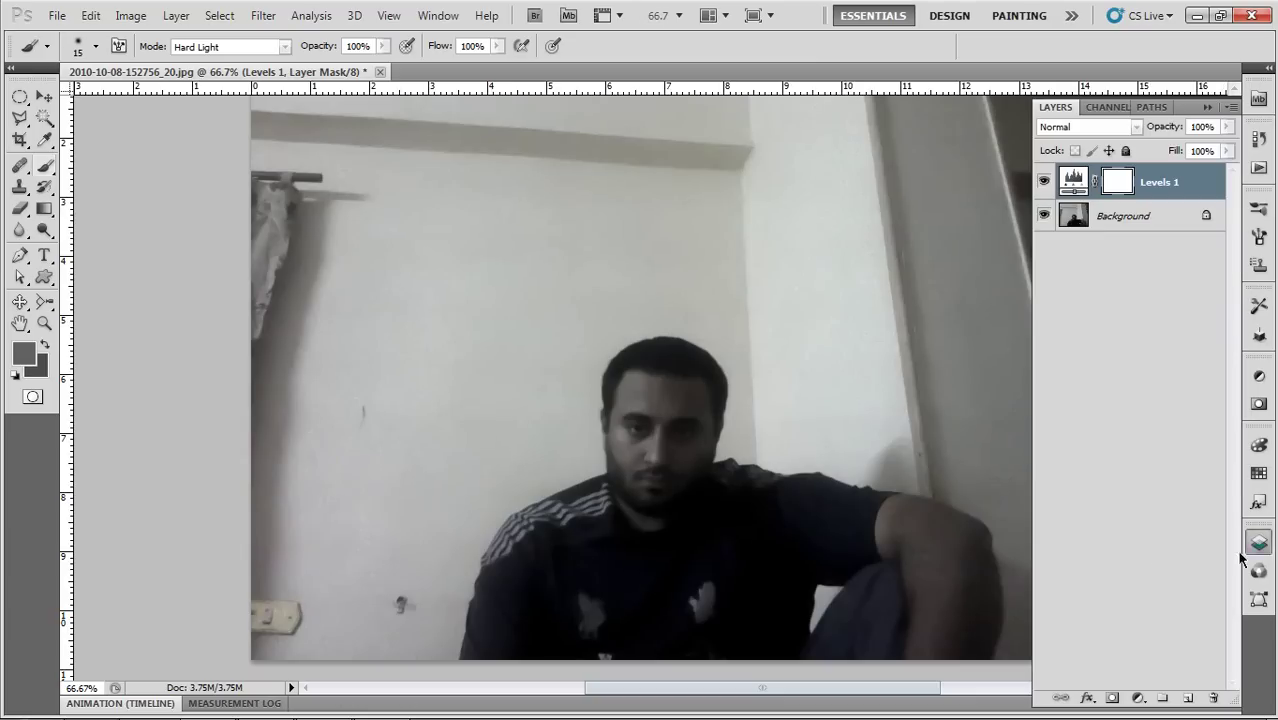
pyautogui.click(1188, 697)
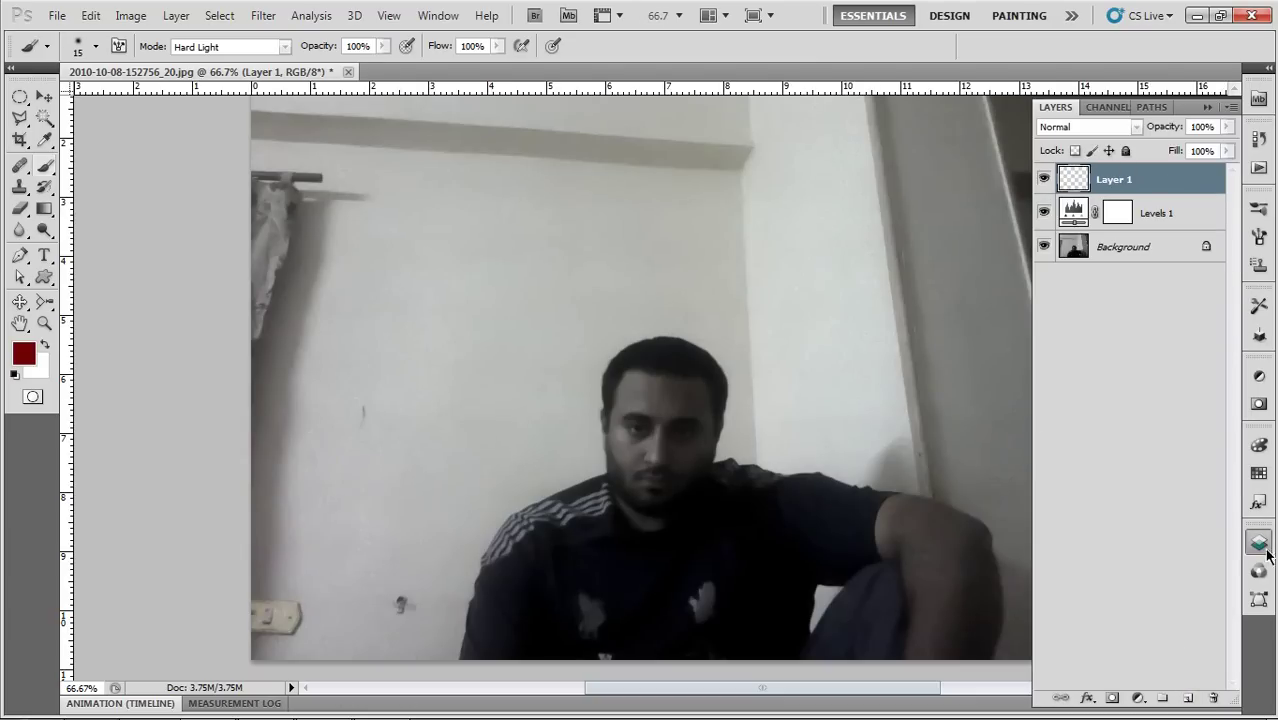
pyautogui.click(1258, 543)
pyautogui.moveTo(670, 178); pyautogui.dragTo(927, 397)
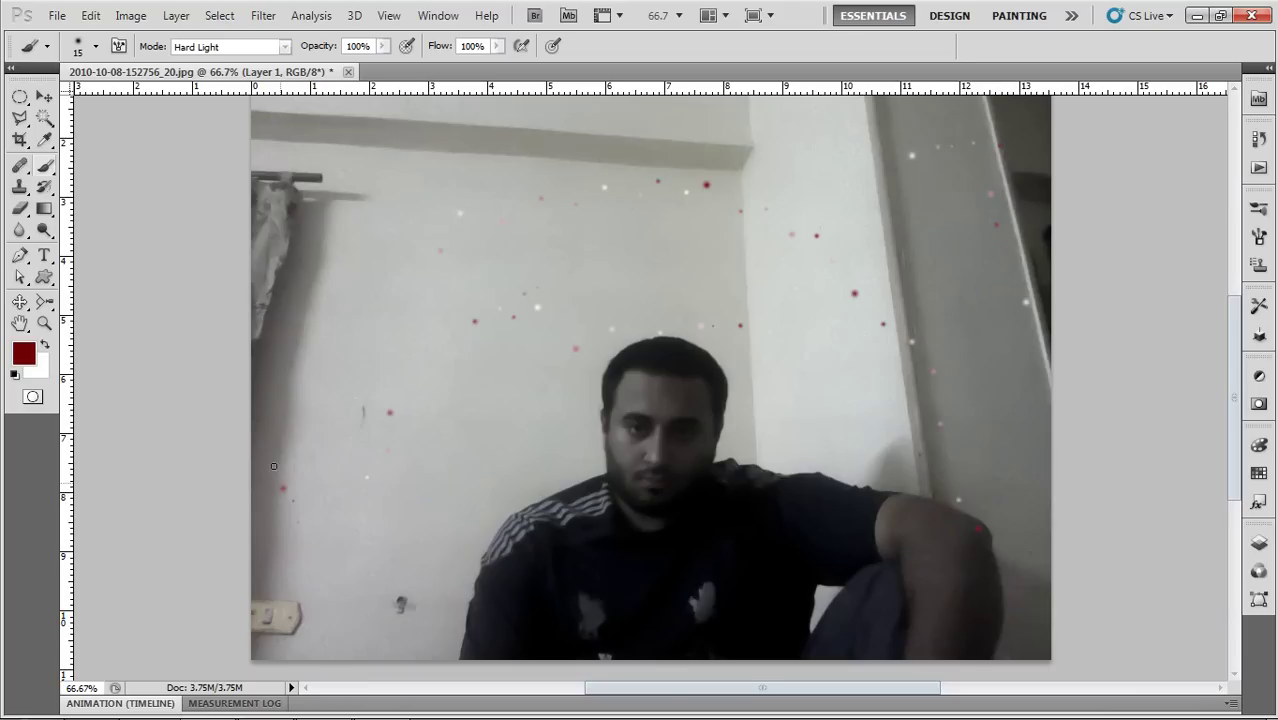
pyautogui.press(']')
pyautogui.press(']')
pyautogui.moveTo(359, 134)
pyautogui.mouseDown()
pyautogui.moveTo(499, 277)
pyautogui.moveTo(819, 482)
pyautogui.moveTo(1013, 479)
pyautogui.moveTo(685, 125)
pyautogui.moveTo(335, 480)
pyautogui.moveTo(370, 326)
pyautogui.moveTo(740, 605)
pyautogui.moveTo(990, 612)
pyautogui.moveTo(850, 334)
pyautogui.moveTo(703, 542)
pyautogui.moveTo(508, 620)
pyautogui.moveTo(491, 471)
pyautogui.moveTo(394, 235)
pyautogui.moveTo(550, 142)
pyautogui.moveTo(523, 200)
pyautogui.moveTo(452, 136)
pyautogui.mouseUp()
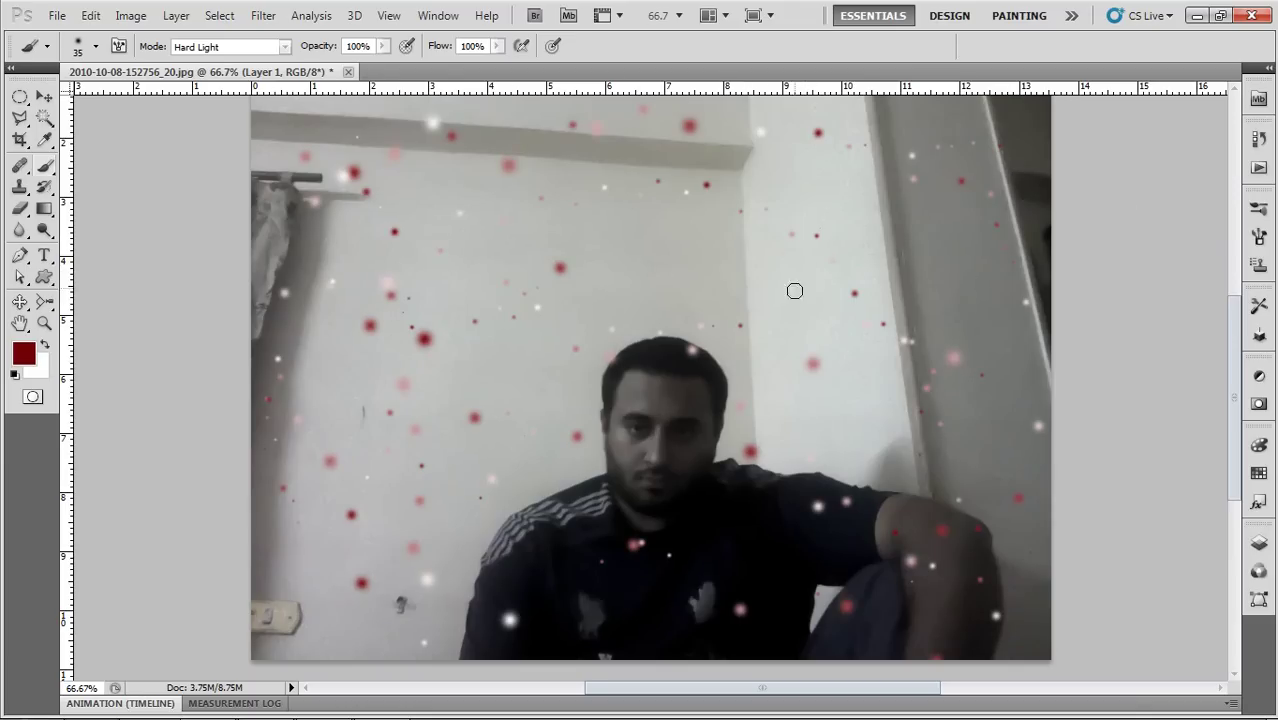
pyautogui.click(1262, 549)
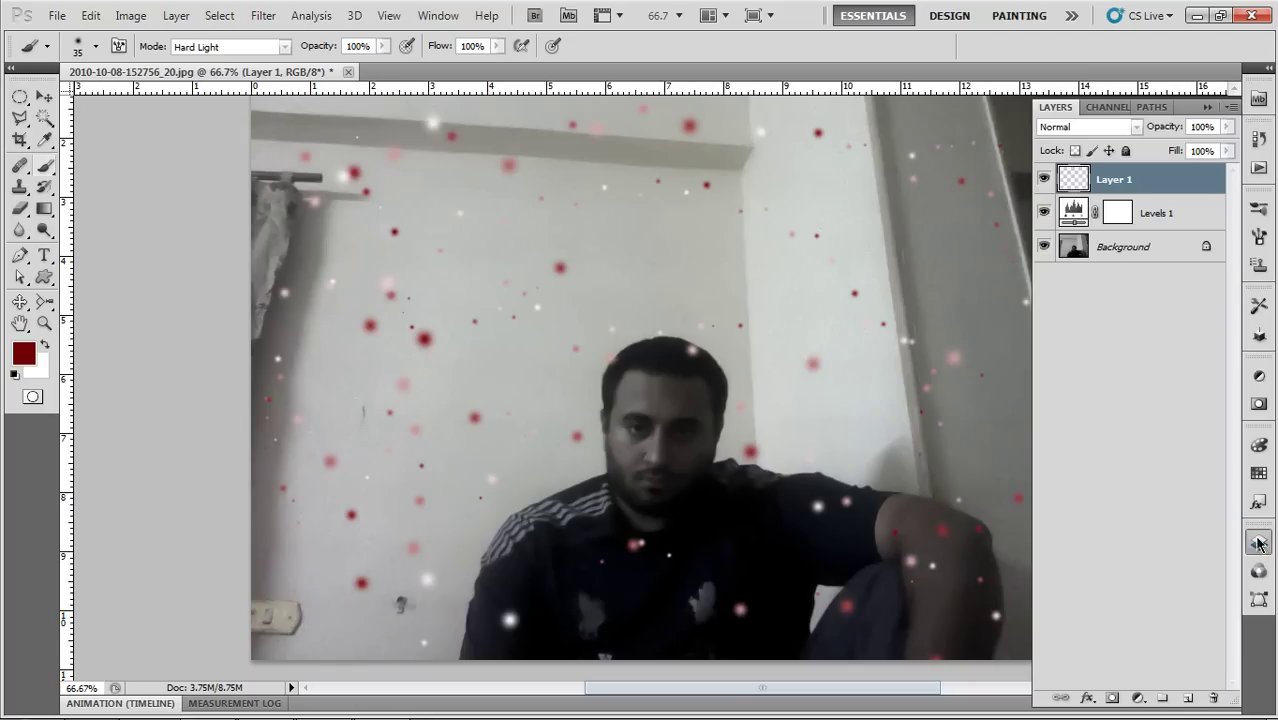
# Convert Background to Layer 0 and place a white-filled Layer 2 beneath it.
pyautogui.click(1155, 222)
pyautogui.click(1125, 257)
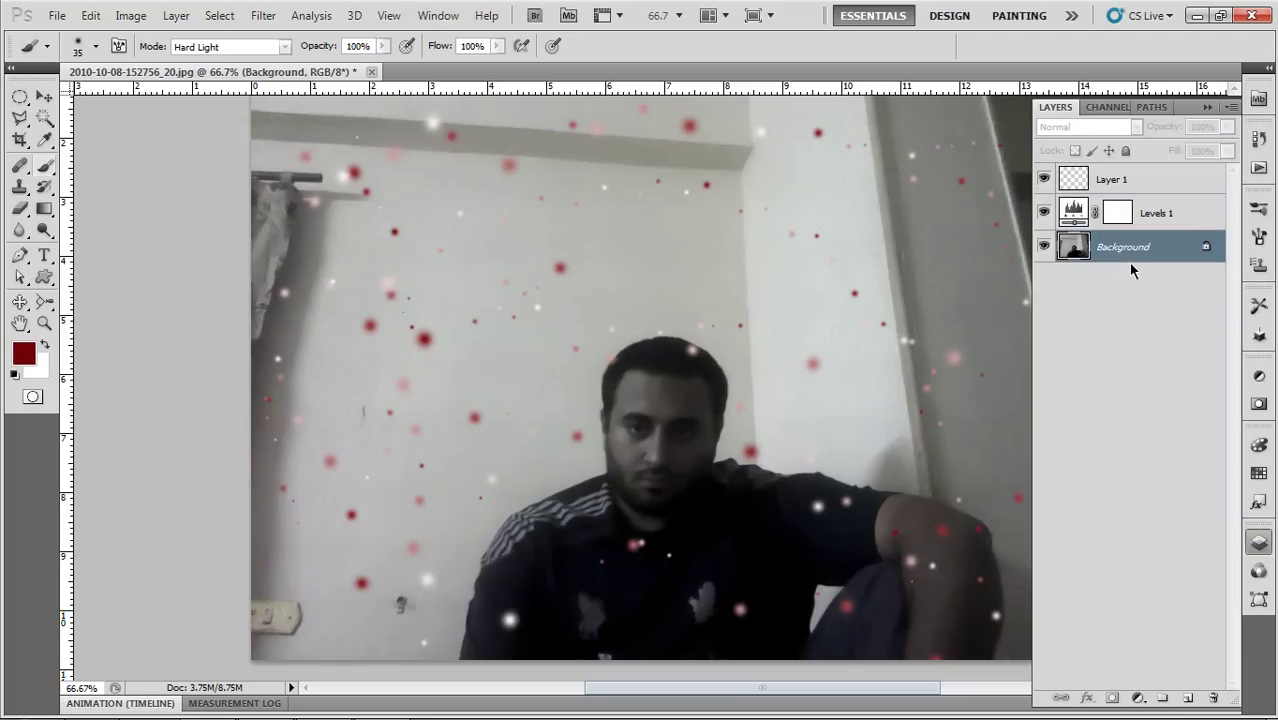
pyautogui.doubleClick(1207, 248)
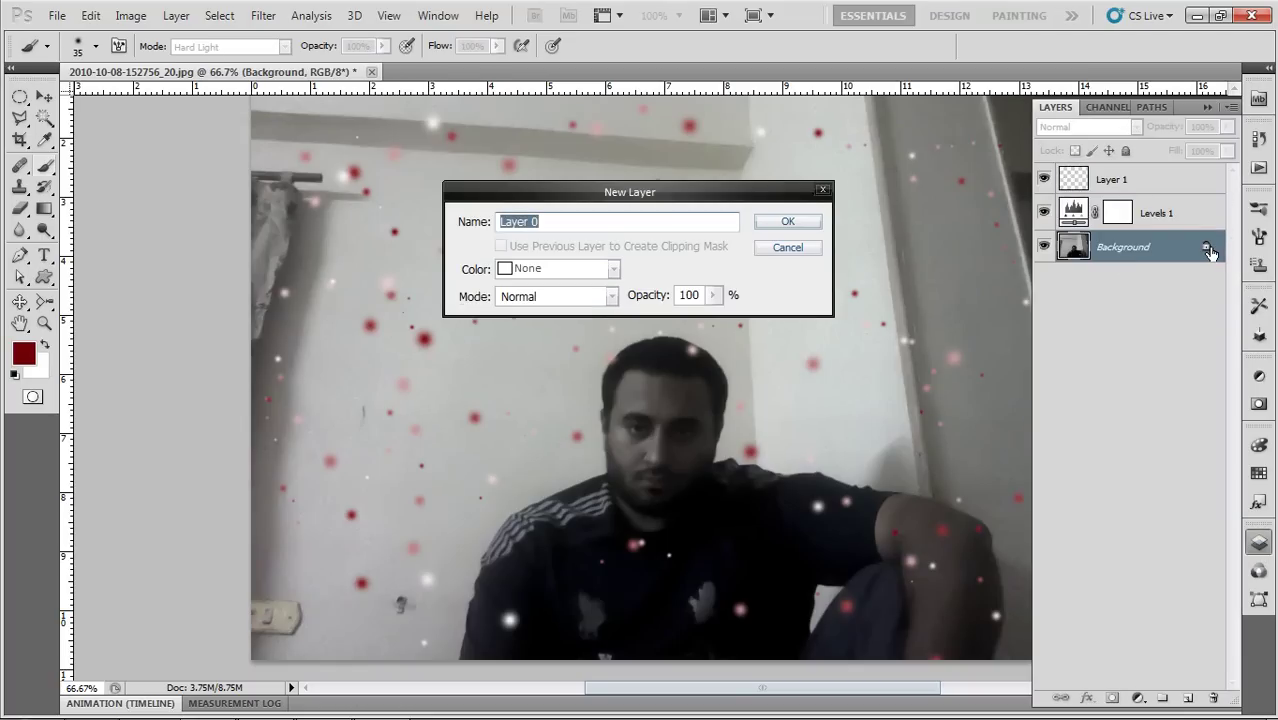
pyautogui.press('Return')
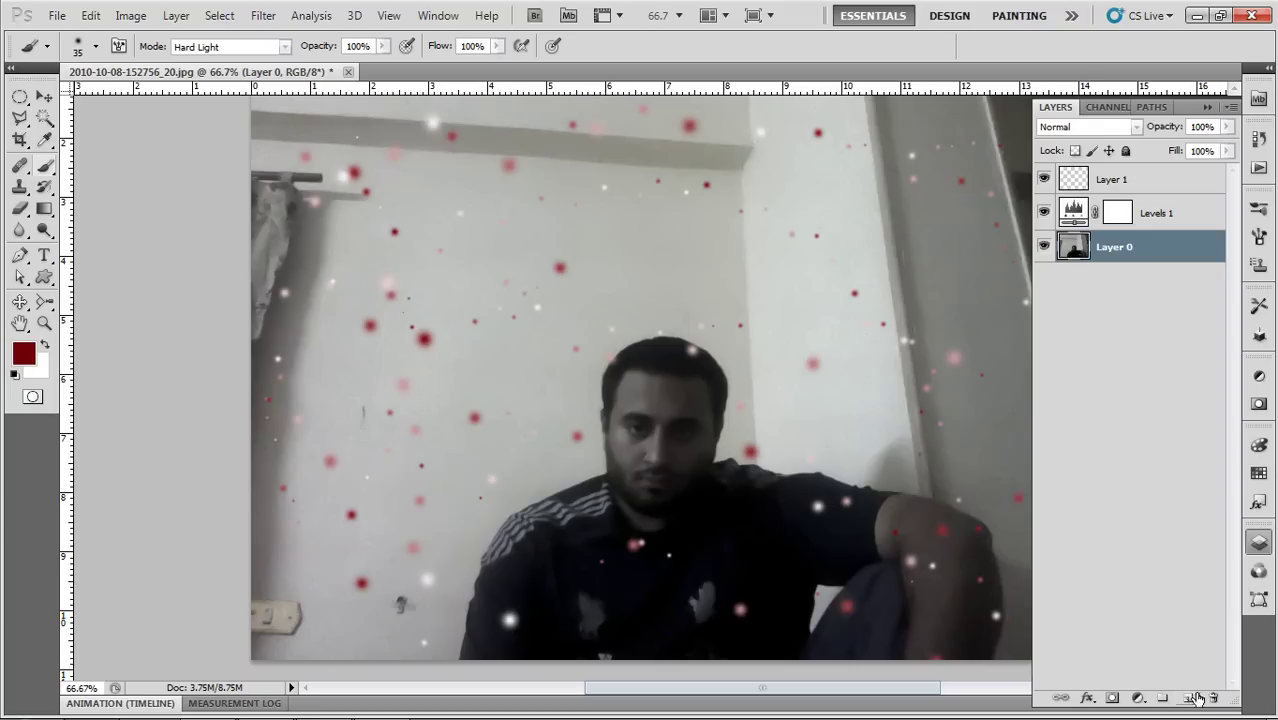
pyautogui.click(1197, 697)
pyautogui.moveTo(1126, 245); pyautogui.dragTo(1127, 302)
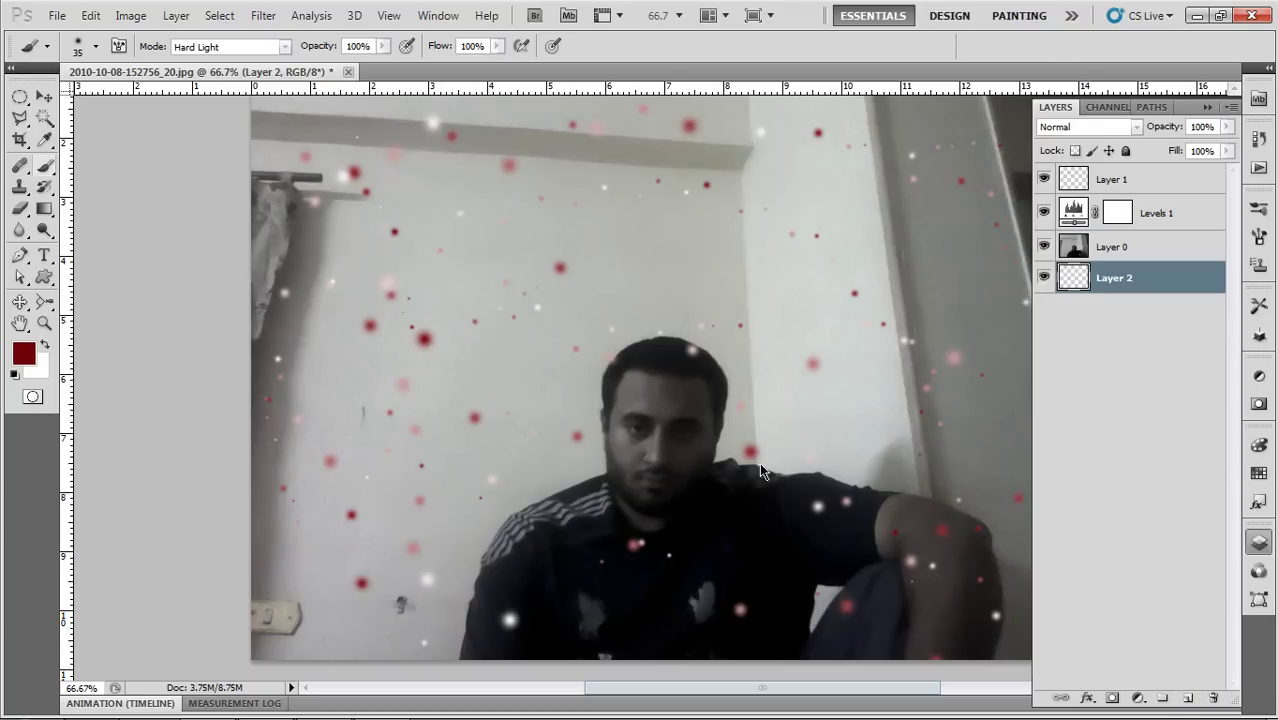
pyautogui.click(43, 344)
pyautogui.hotkey('alt', 'BackSpace')
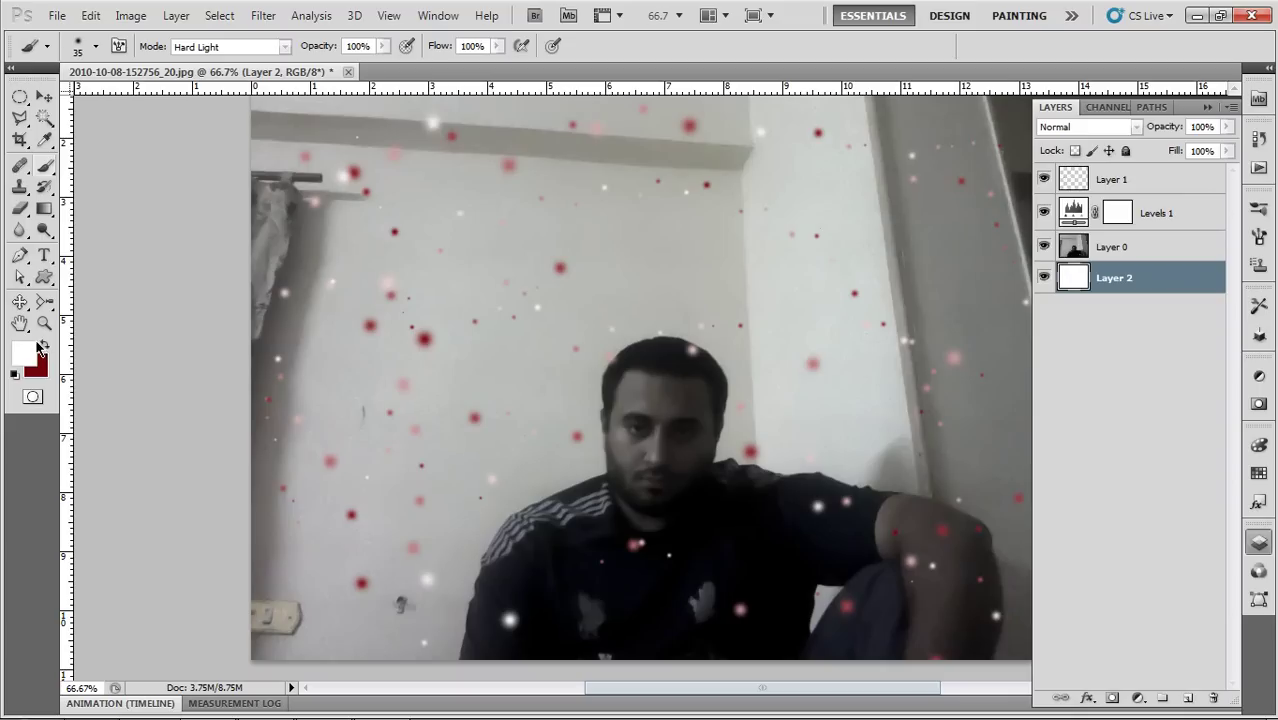
# Set Layer 0's blend mode to Luminosity.
pyautogui.click(1130, 246)
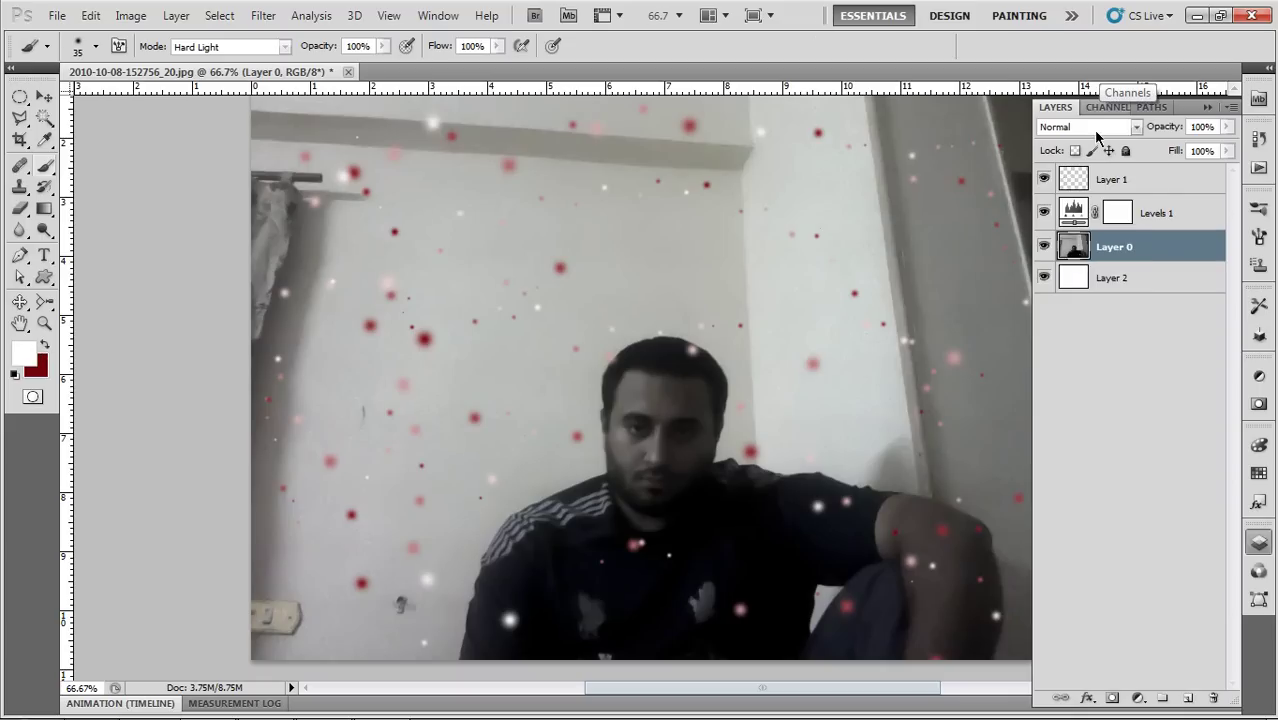
pyautogui.click(1100, 127)
pyautogui.click(1094, 610)
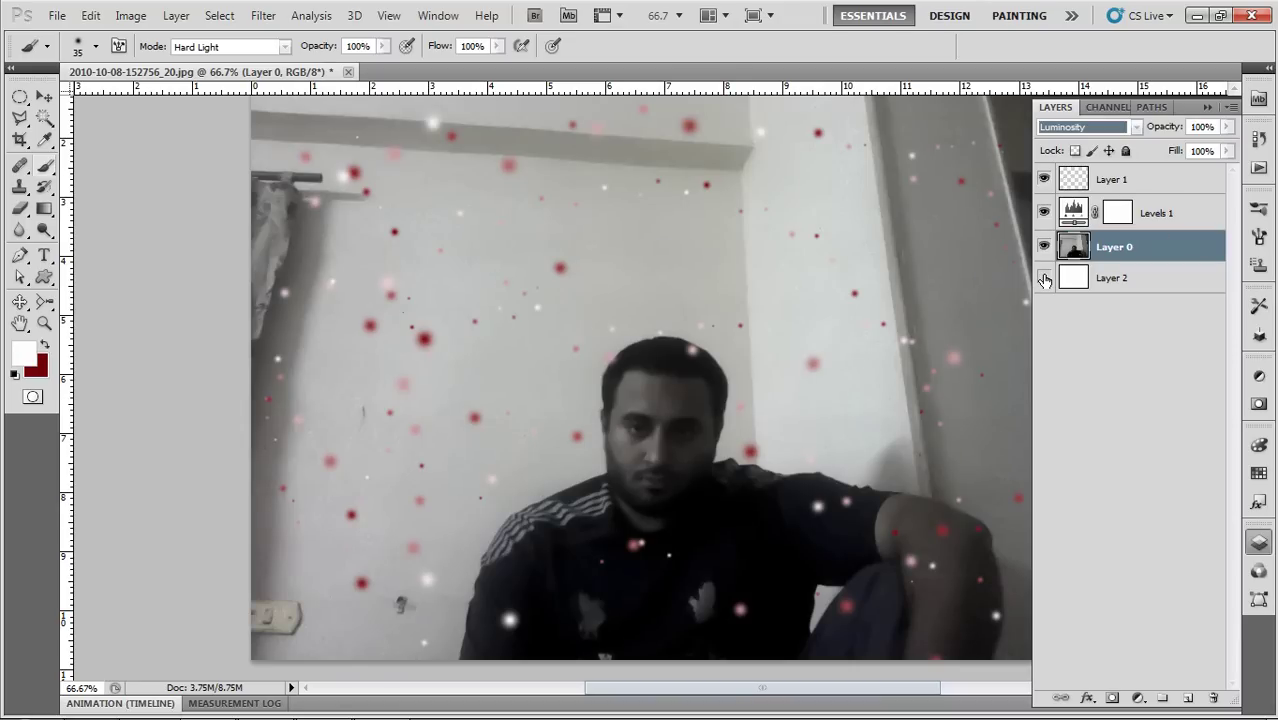
# Turn off visibility of the white Layer 2 so Layer 0's Luminosity blend has no white backing.
pyautogui.scroll(2, 662, 312)
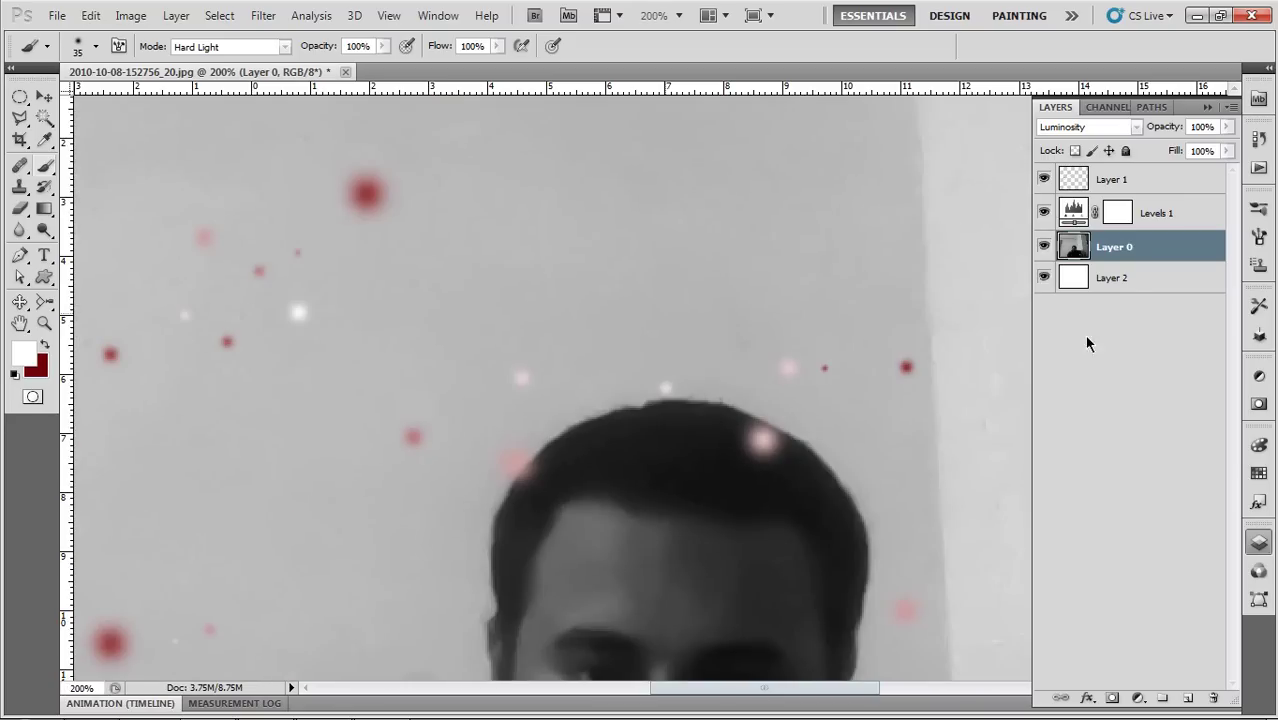
pyautogui.click(1048, 280)
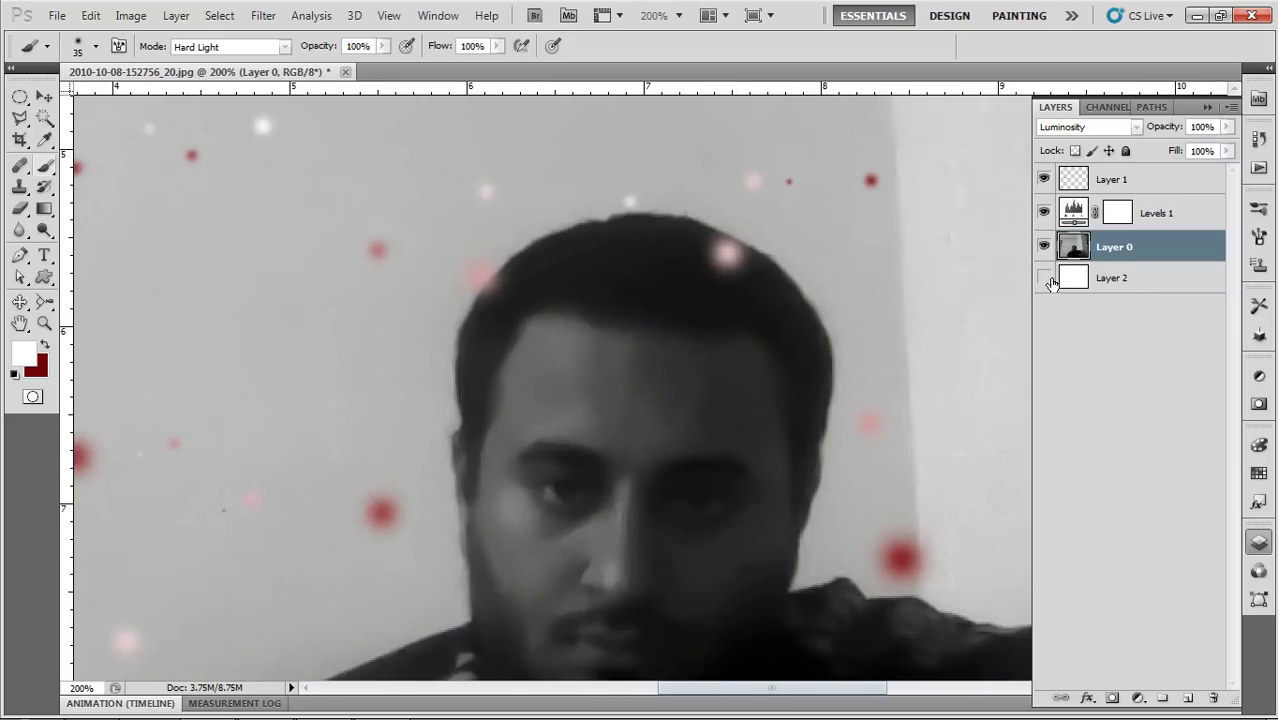
pyautogui.scroll(-1, 841, 369)
pyautogui.scroll(-2, 752, 385)
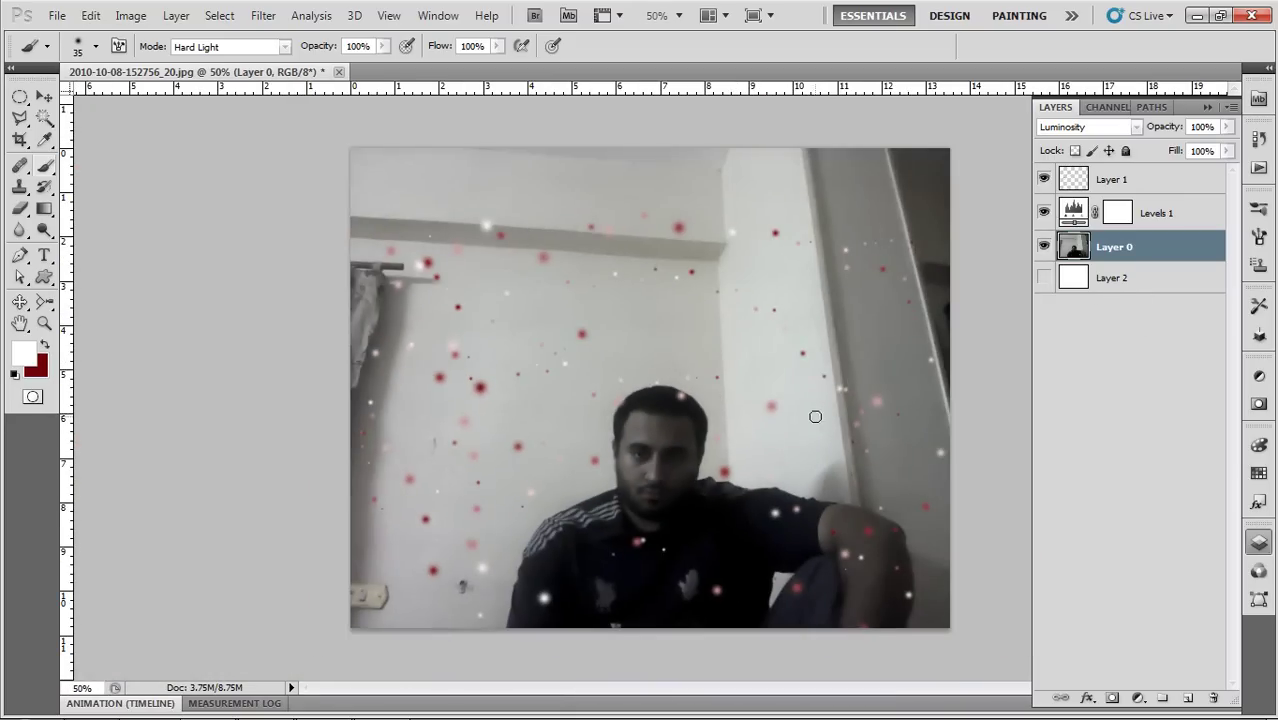